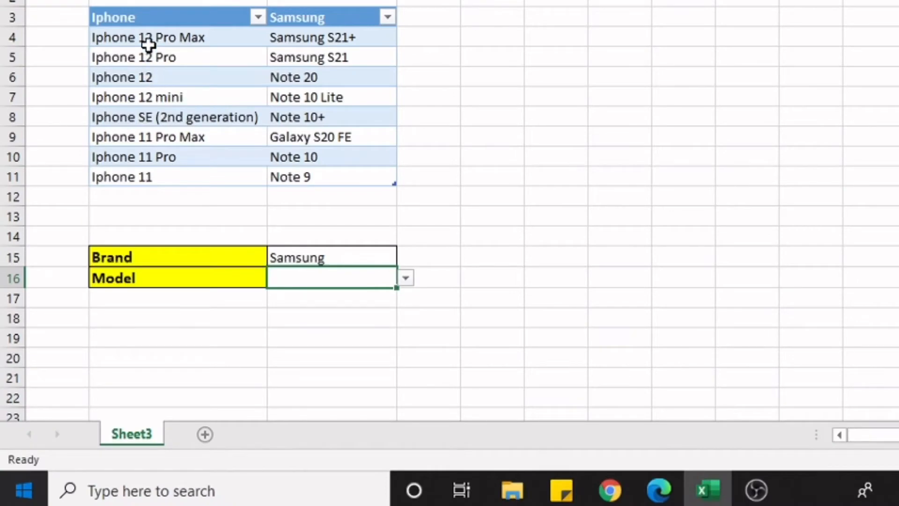
Choose Iphone from the drop-down list in the Brand cell
left_click(381, 257)
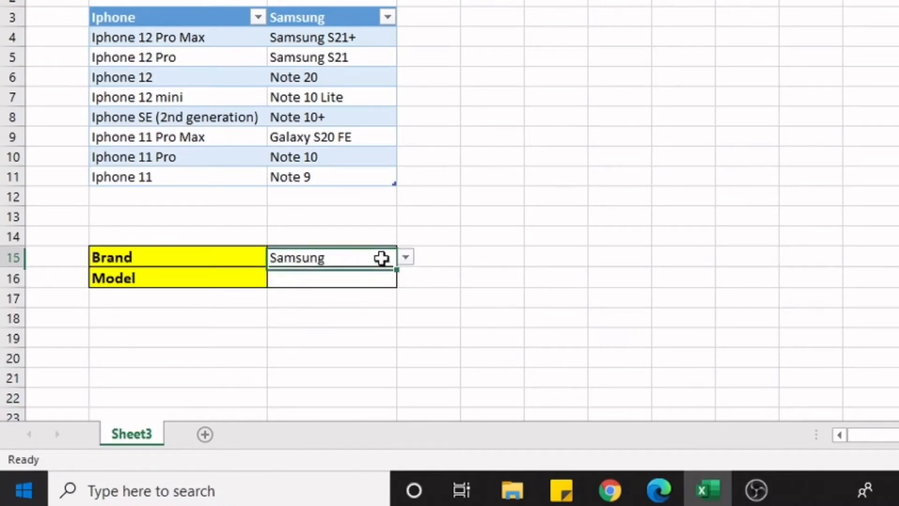
left_click(405, 257)
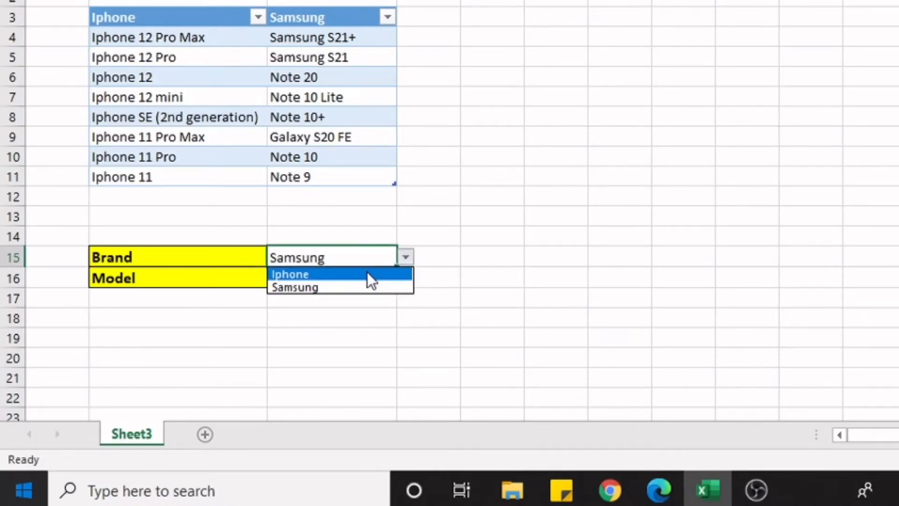
left_click(368, 274)
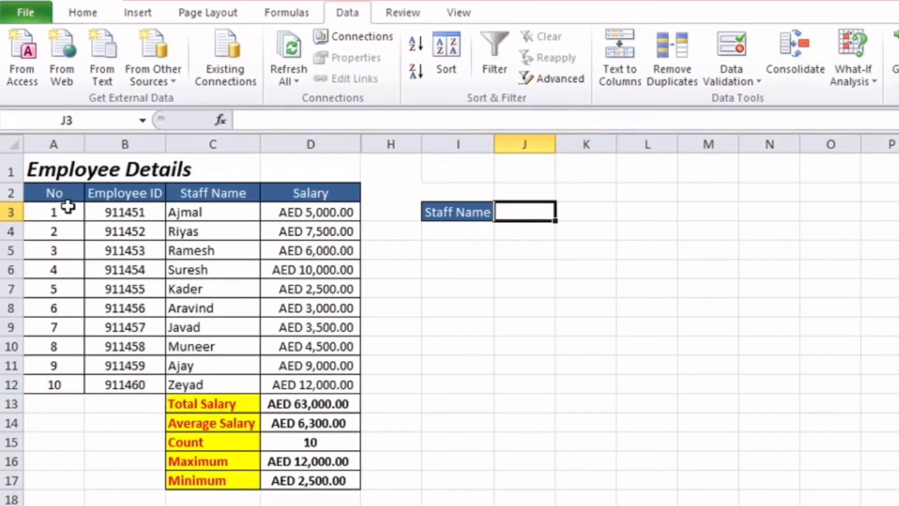
left_click_drag(64, 195, 277, 403)
left_click(451, 307)
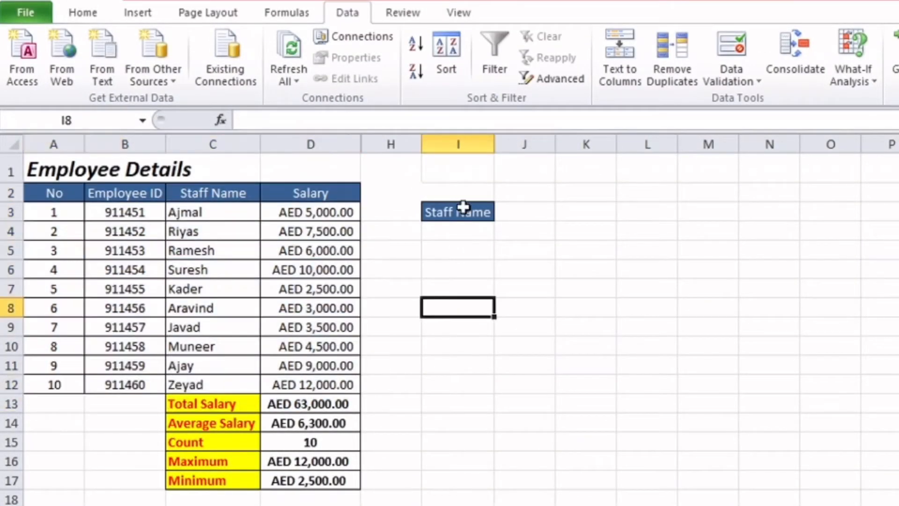
left_click(463, 207)
left_click(217, 211)
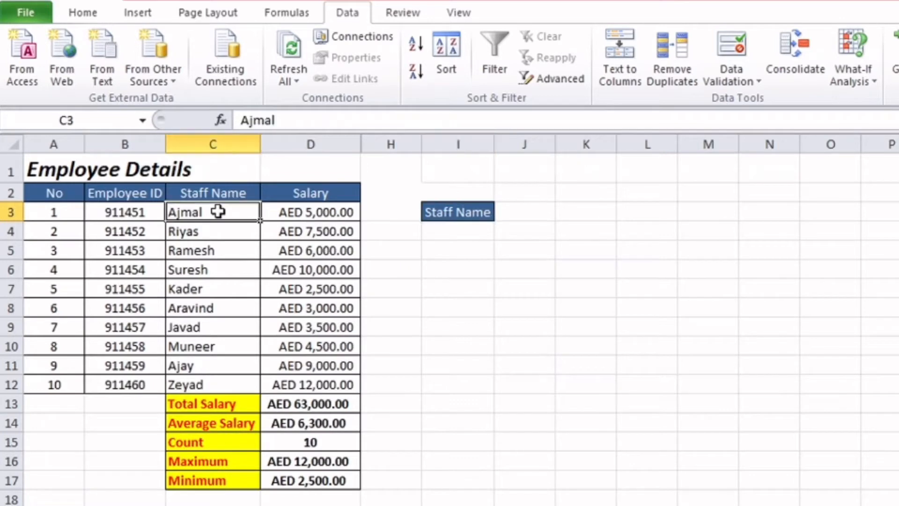
left_click_drag(218, 212, 209, 380)
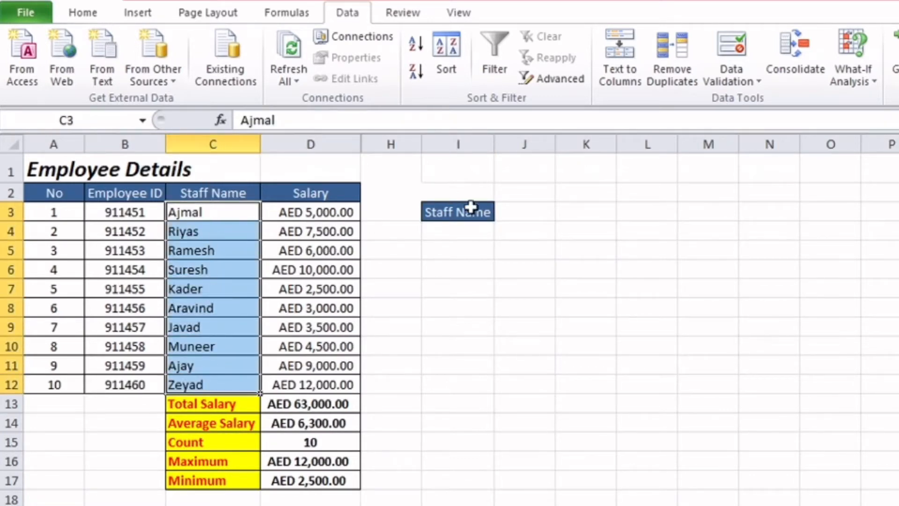
Add a List data validation to cell J3 beside the Staff Name label, using C3:C12 as the source
left_click(511, 212)
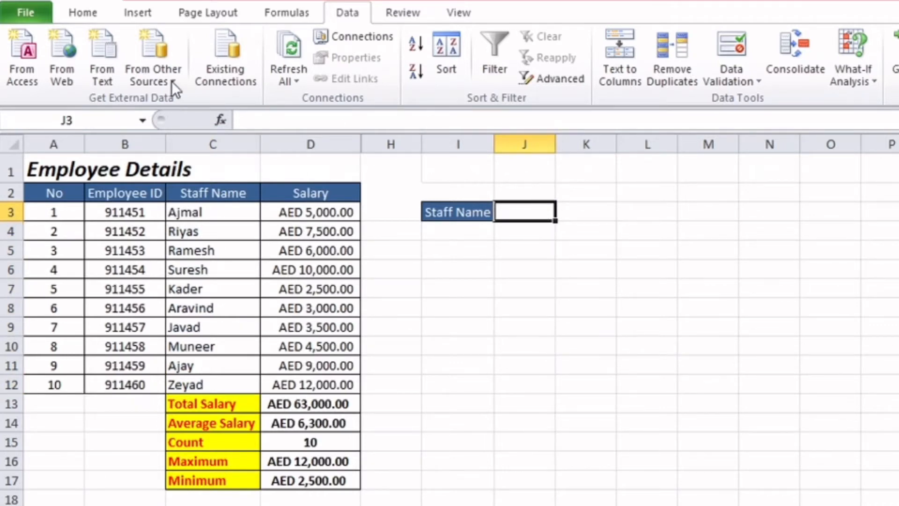
left_click(91, 13)
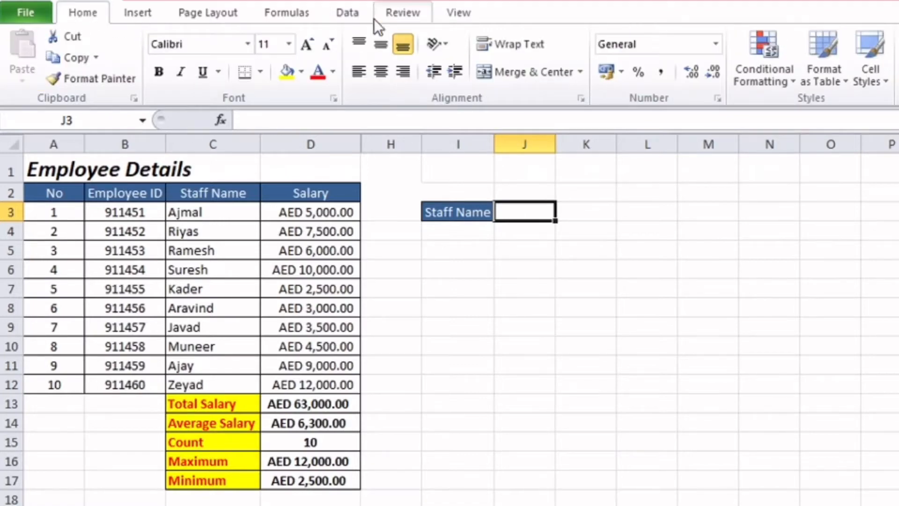
left_click(345, 15)
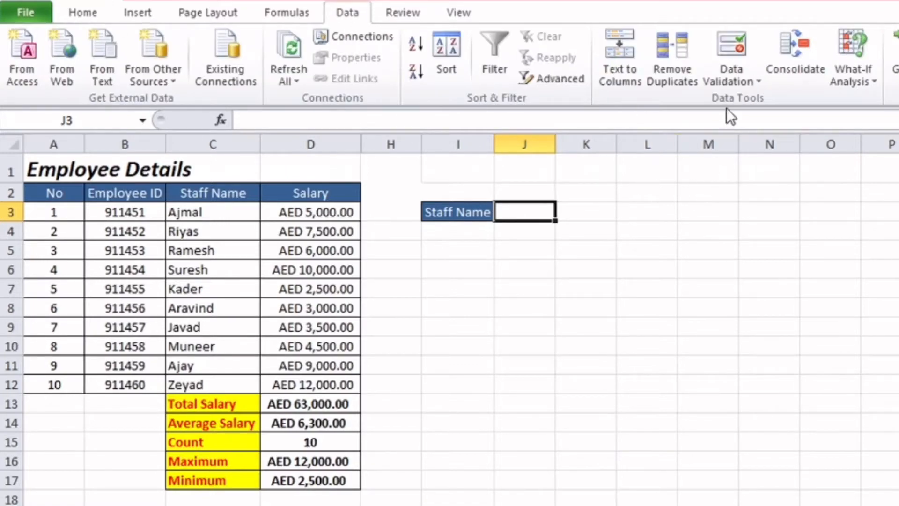
left_click(732, 86)
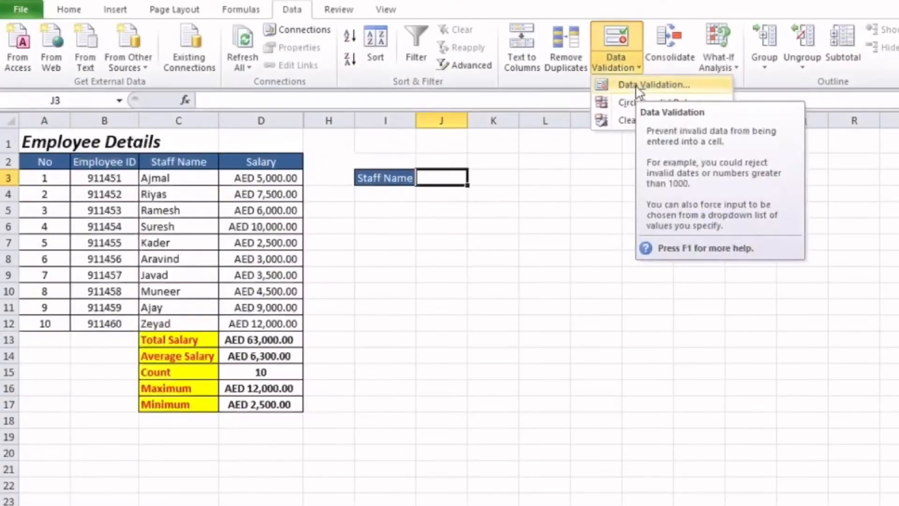
left_click(639, 86)
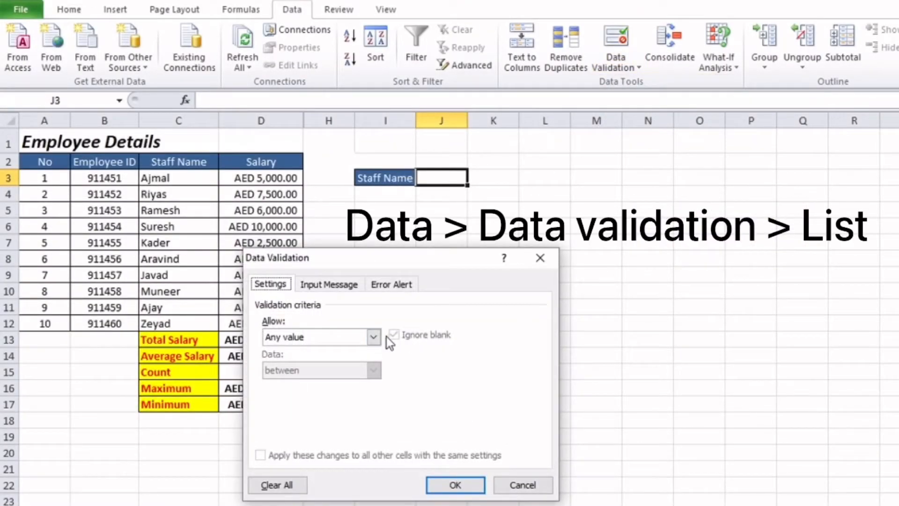
left_click(374, 337)
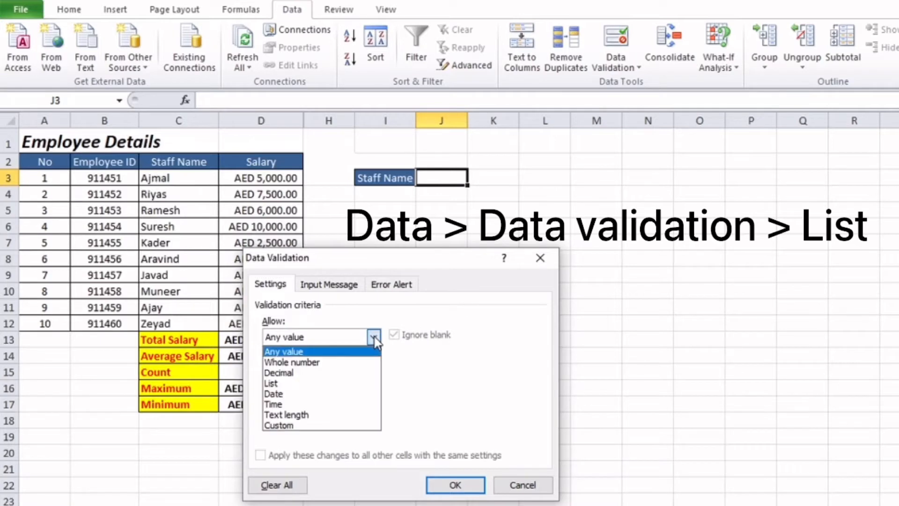
left_click(325, 386)
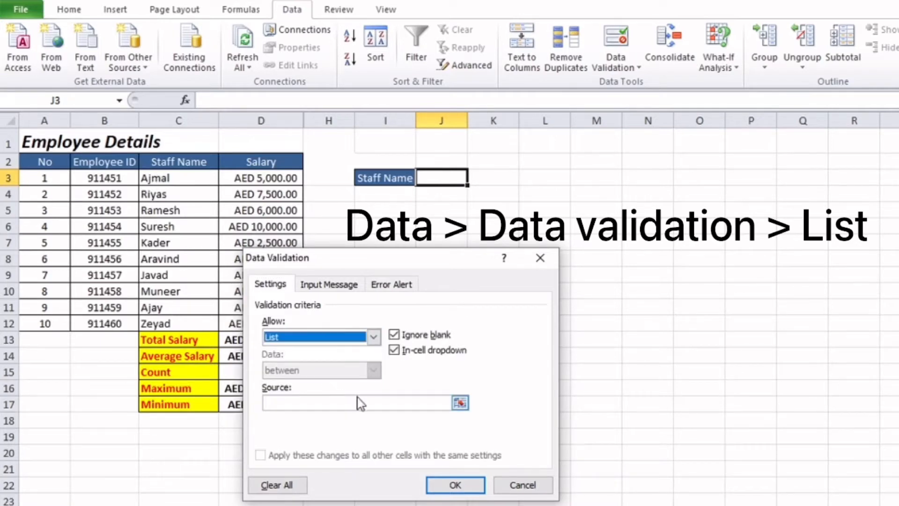
left_click(374, 406)
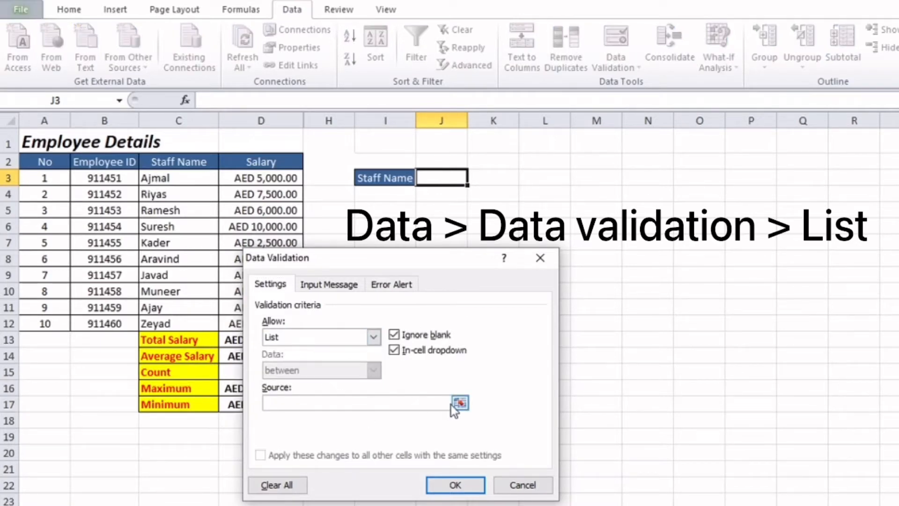
left_click_drag(159, 180, 168, 320)
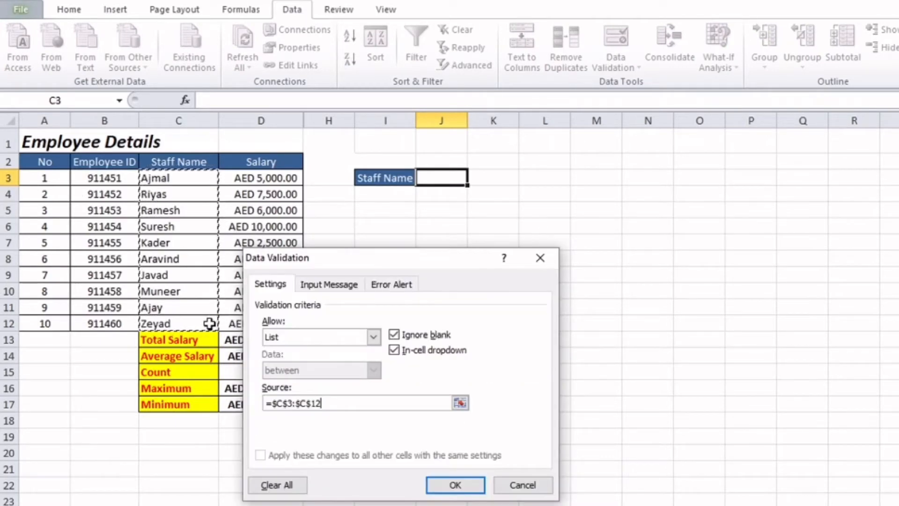
left_click(456, 485)
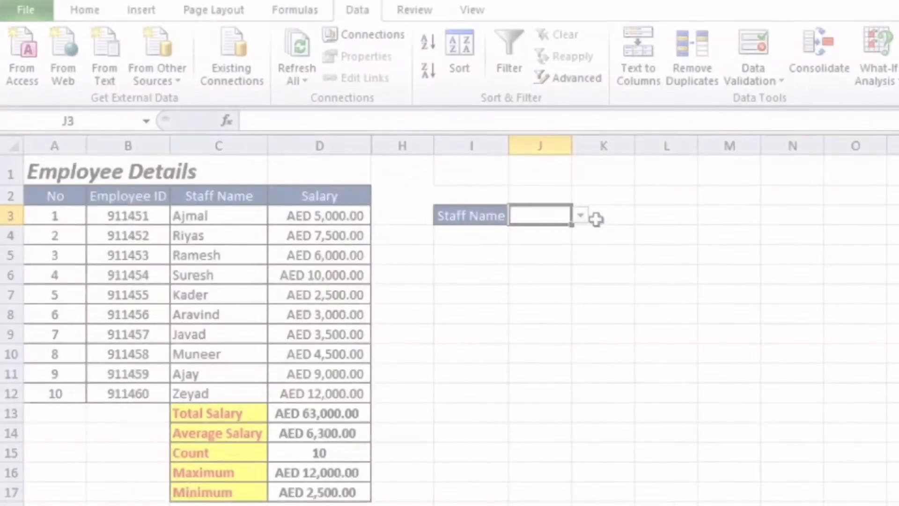
Pick the last staff member from the drop-down list in cell J3
left_click(580, 216)
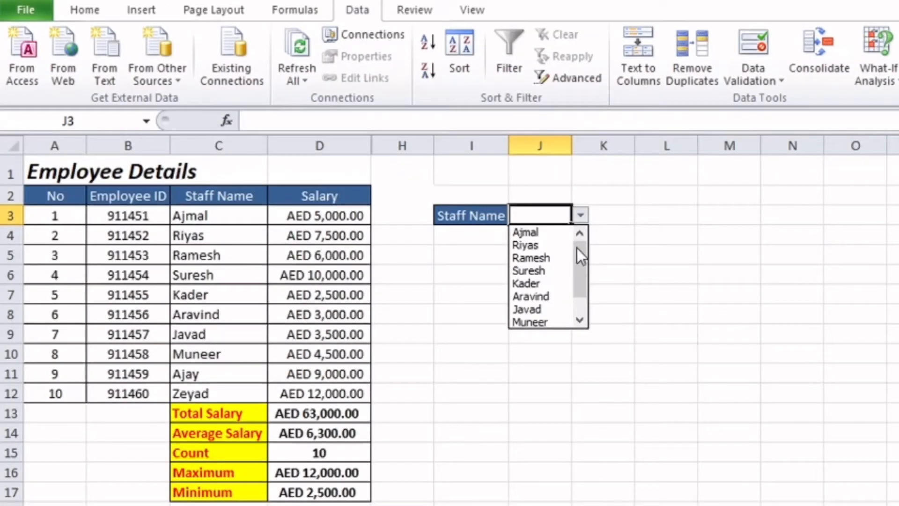
left_click_drag(577, 249, 581, 298)
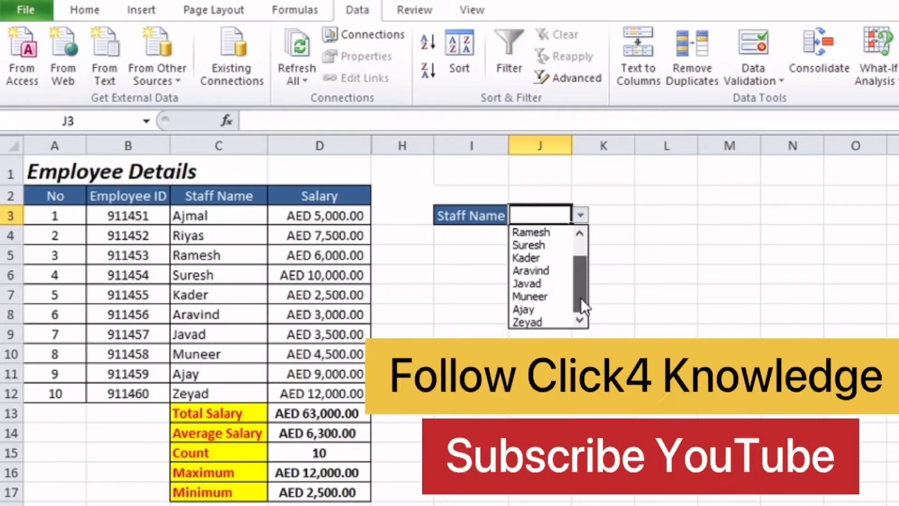
left_click(552, 322)
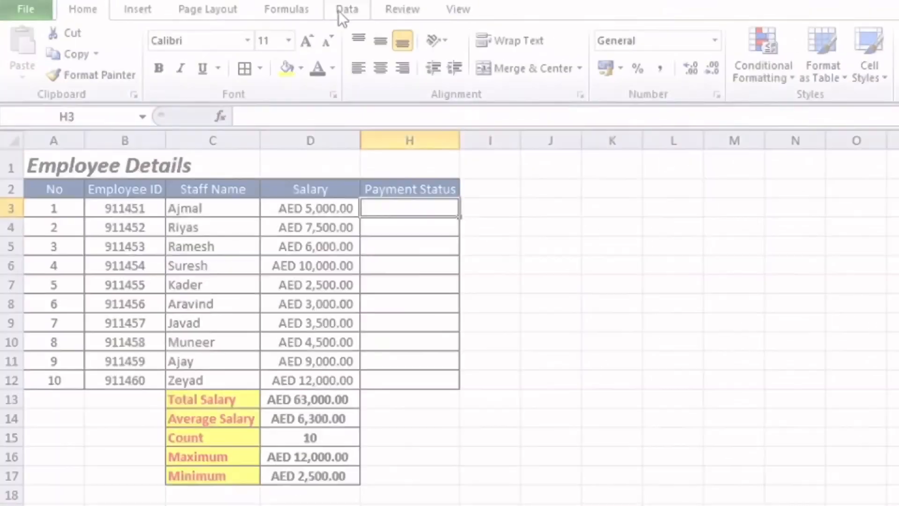
Add a List data validation to Payment Status cell H3 with the source entries Paid, Due, Not Paid
left_click(336, 3)
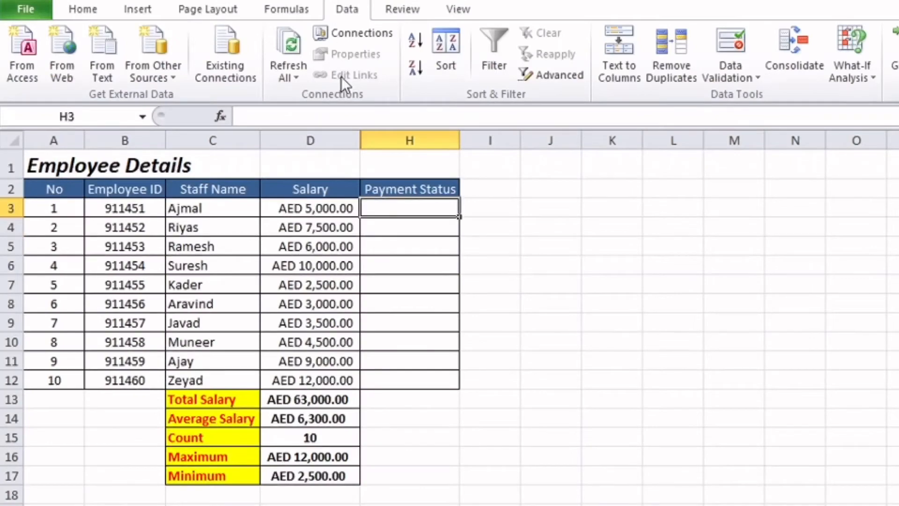
left_click(748, 80)
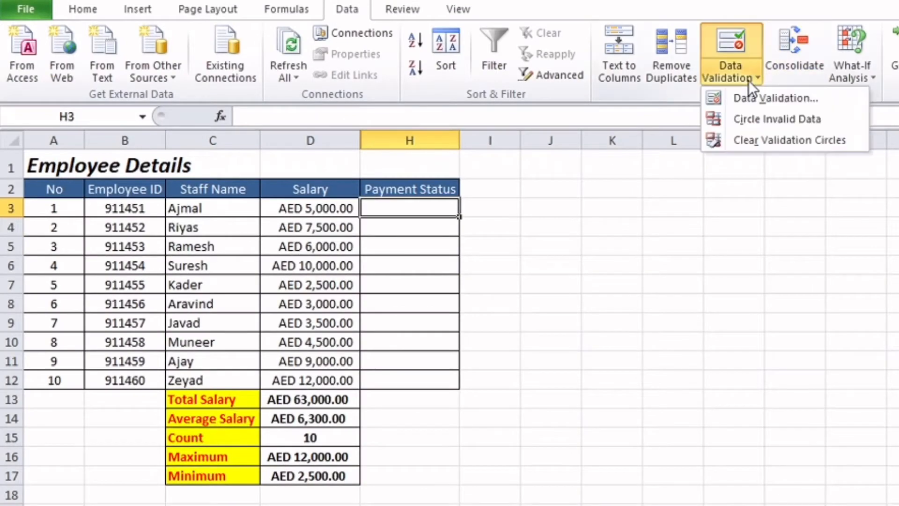
left_click(749, 100)
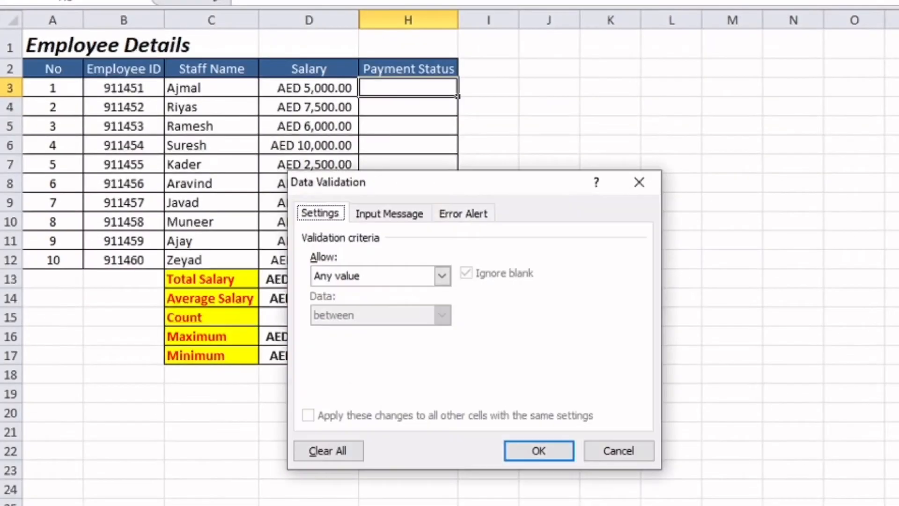
left_click(416, 275)
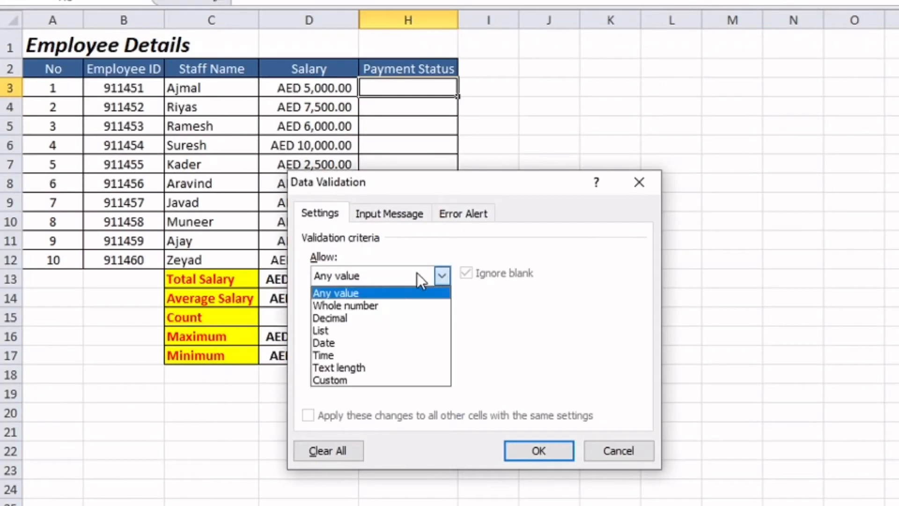
left_click(381, 333)
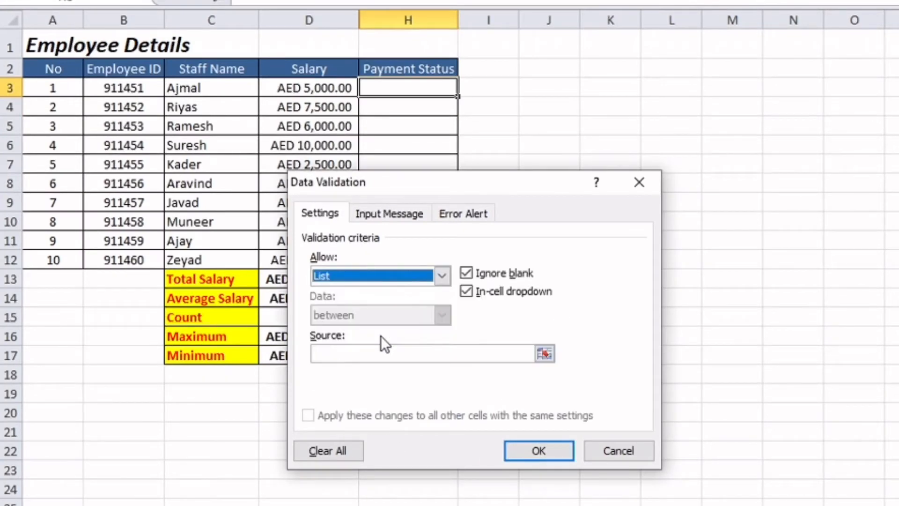
left_click(412, 359)
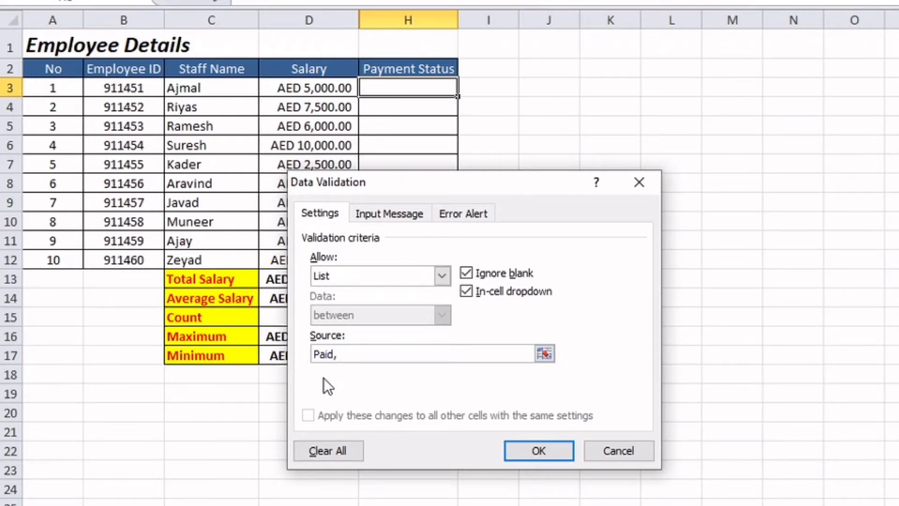
type("Due, Not Paid")
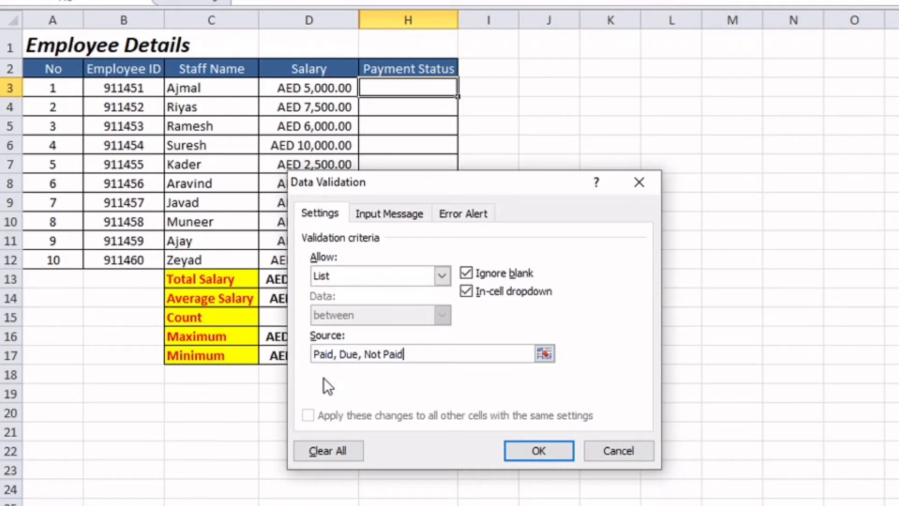
left_click(537, 450)
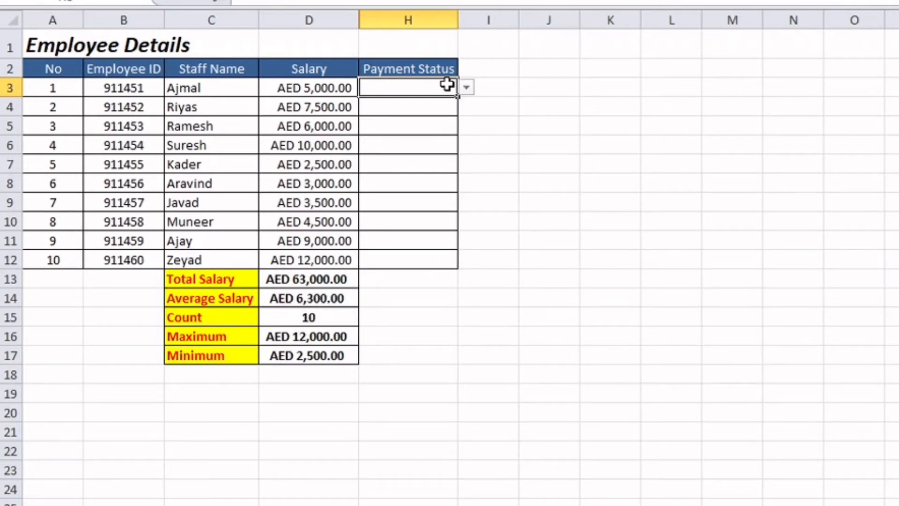
Set H3 to Paid and copy the cell with its drop-down list to H4:H12
left_click(463, 88)
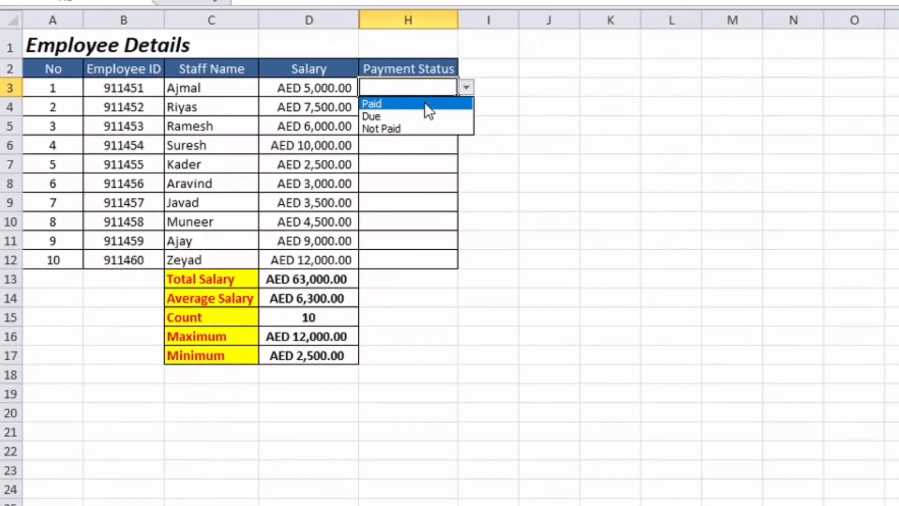
left_click(422, 103)
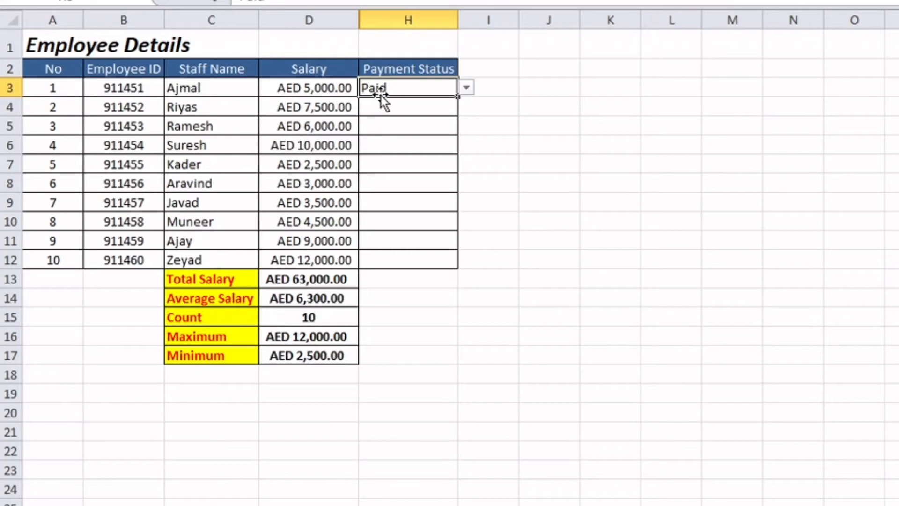
key("ctrl+c")
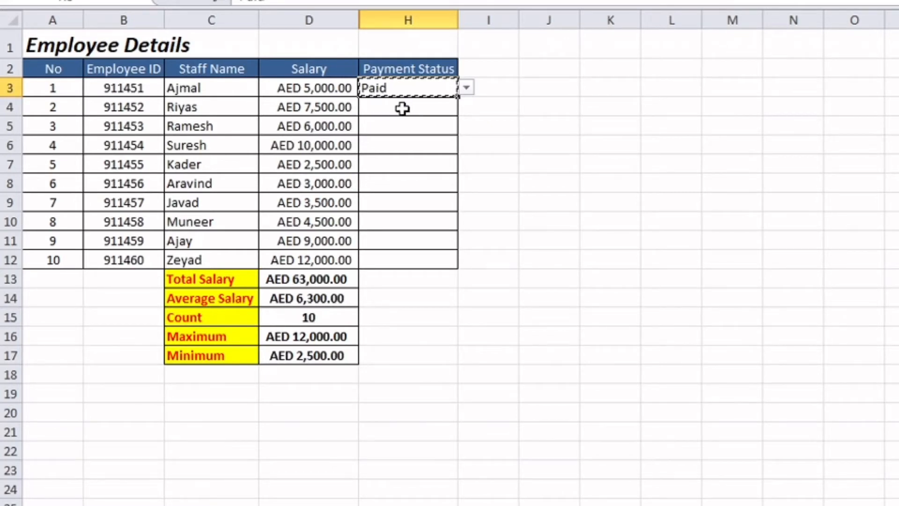
left_click_drag(401, 108, 397, 256)
key("ctrl+v")
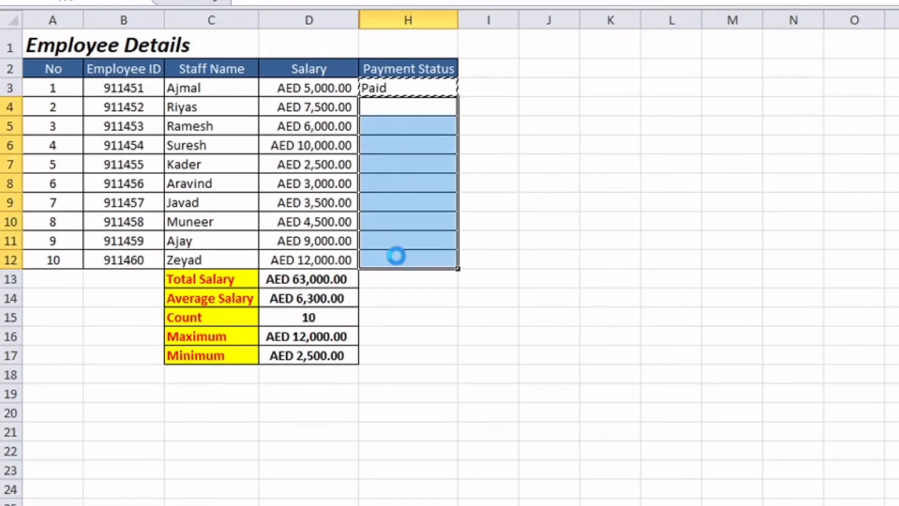
Clear the values in H4:H12 of the Payment Status column while keeping their drop-down lists
left_click(443, 100)
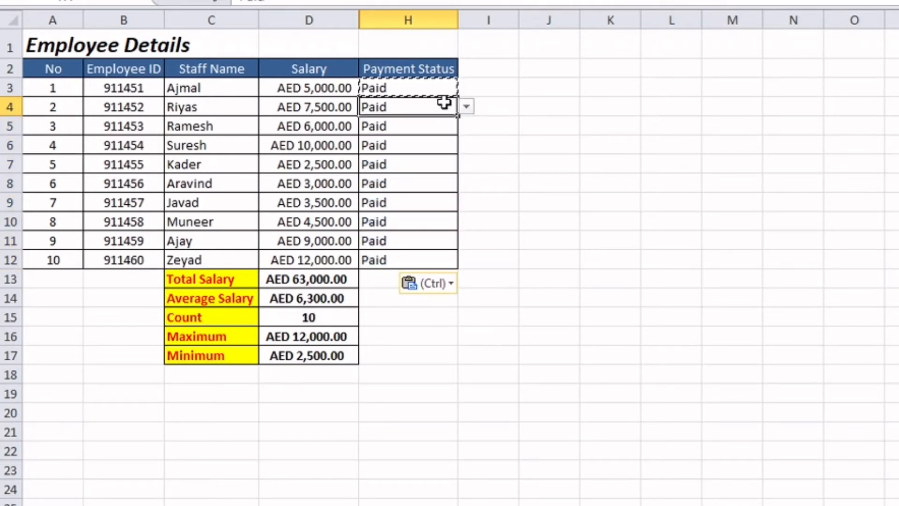
left_click_drag(437, 104, 422, 261)
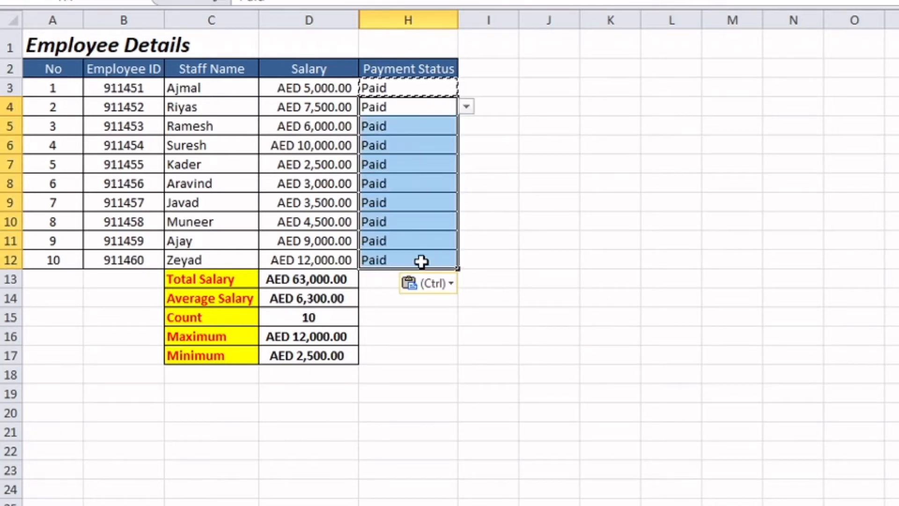
key("Delete")
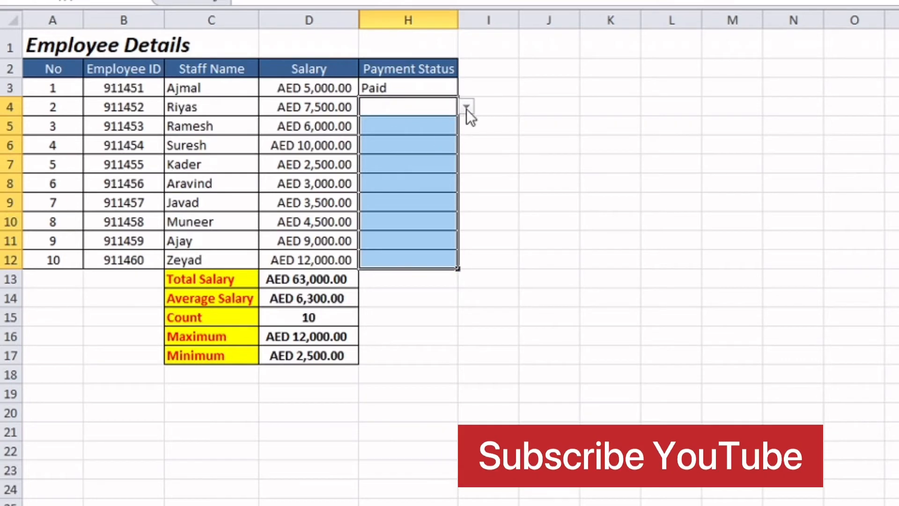
Pick Due for H4 and Not Paid for H5 from the Payment Status drop-down lists
left_click(437, 123)
left_click(463, 103)
key("Left")
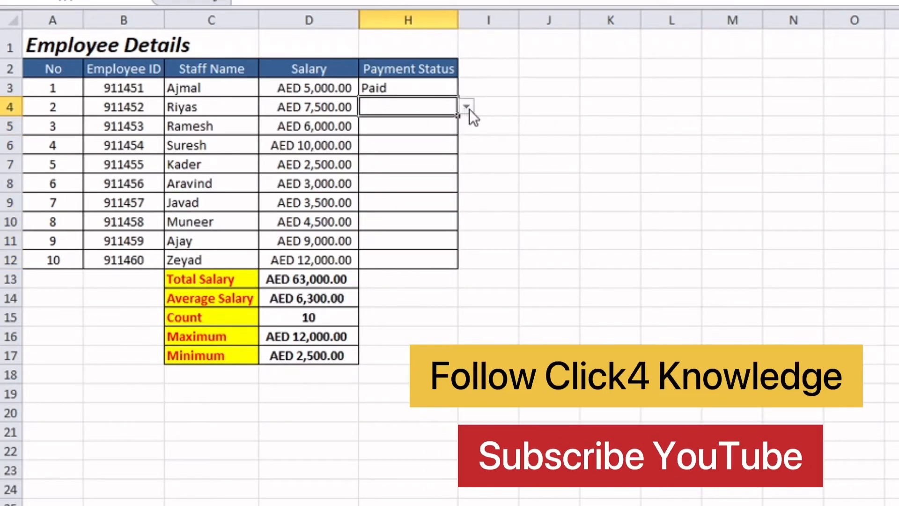
left_click(466, 107)
left_click(438, 135)
left_click(452, 129)
left_click(467, 125)
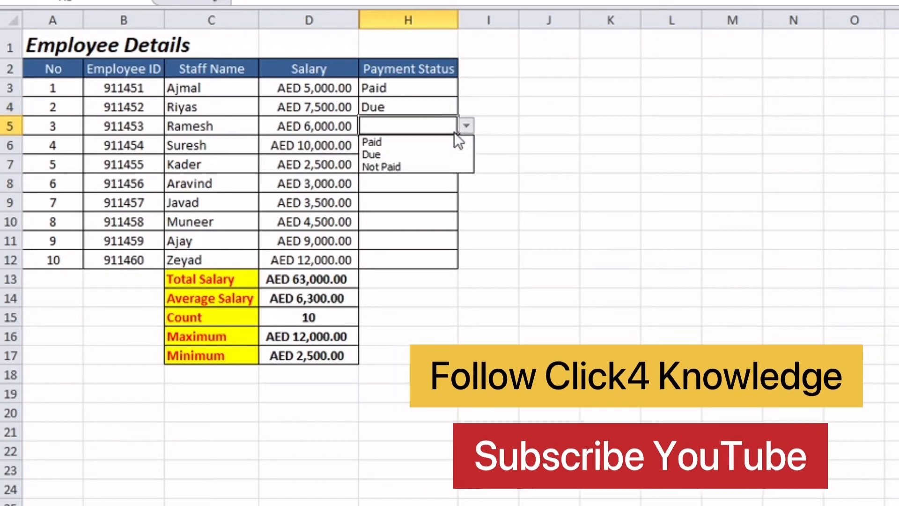
left_click(421, 166)
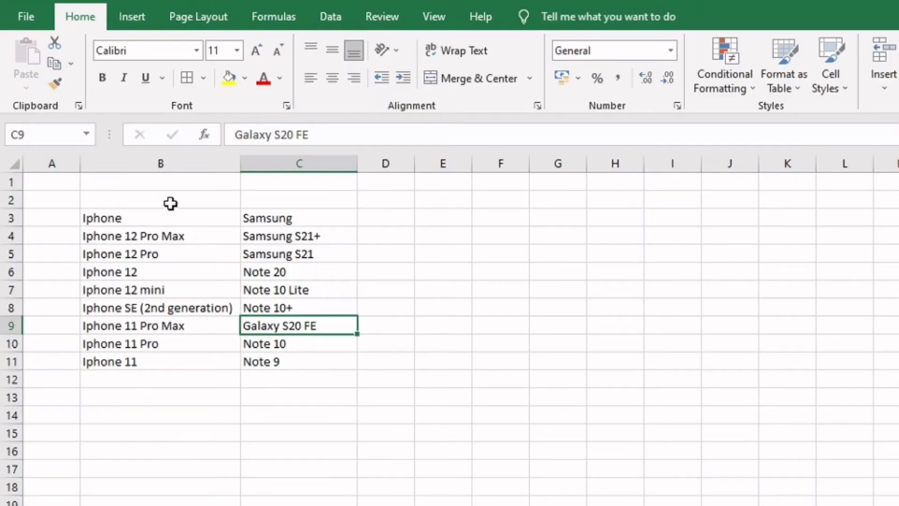
left_click(164, 216)
left_click(285, 230)
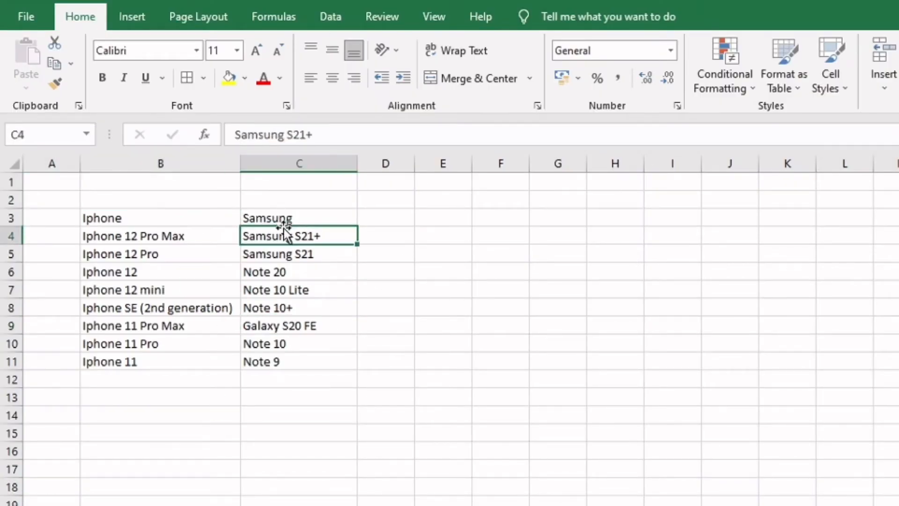
left_click(287, 218)
left_click_drag(138, 235, 143, 365)
left_click_drag(287, 234, 299, 367)
left_click(393, 345)
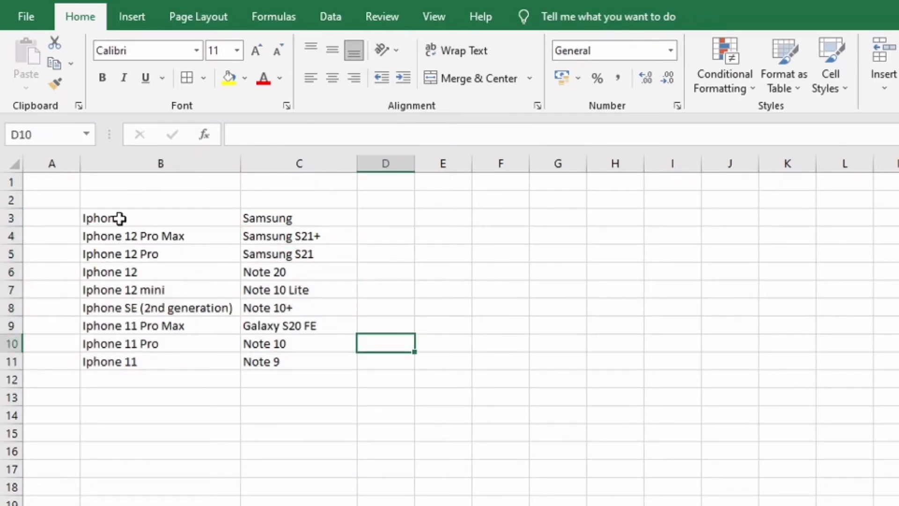
Convert the phone model range B3:C11 into a table that has headers
left_click_drag(120, 217, 311, 365)
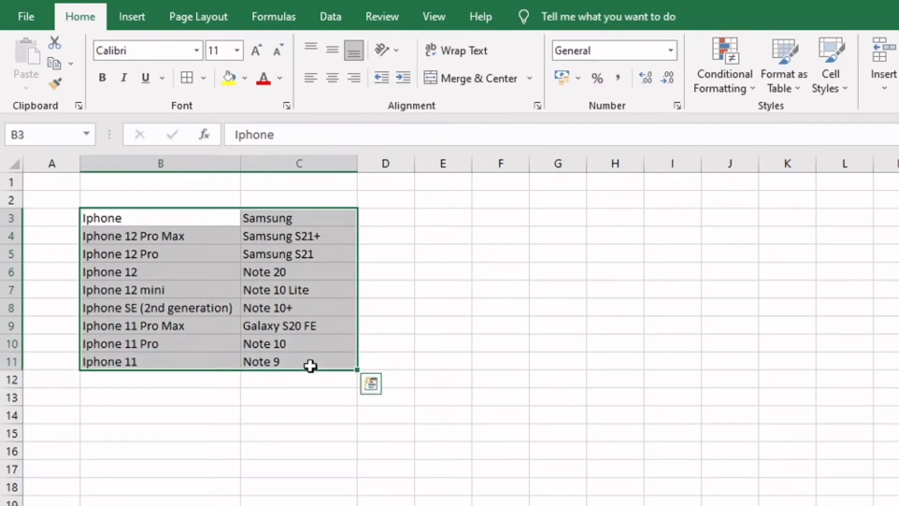
left_click(153, 218)
key("ctrl+a")
left_click(130, 24)
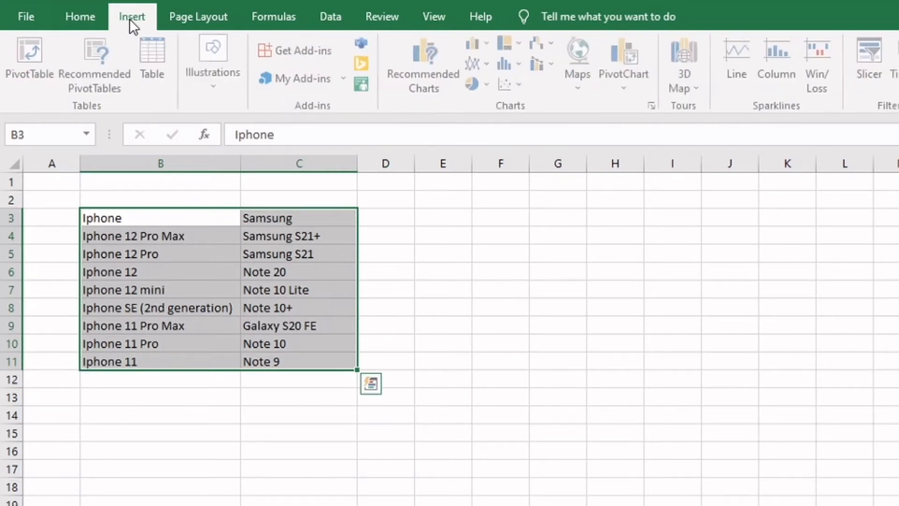
left_click(160, 61)
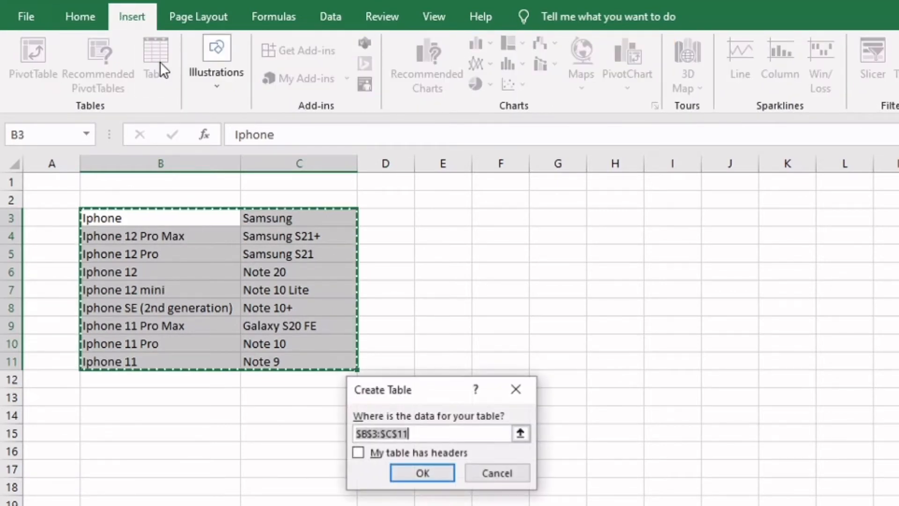
left_click(358, 454)
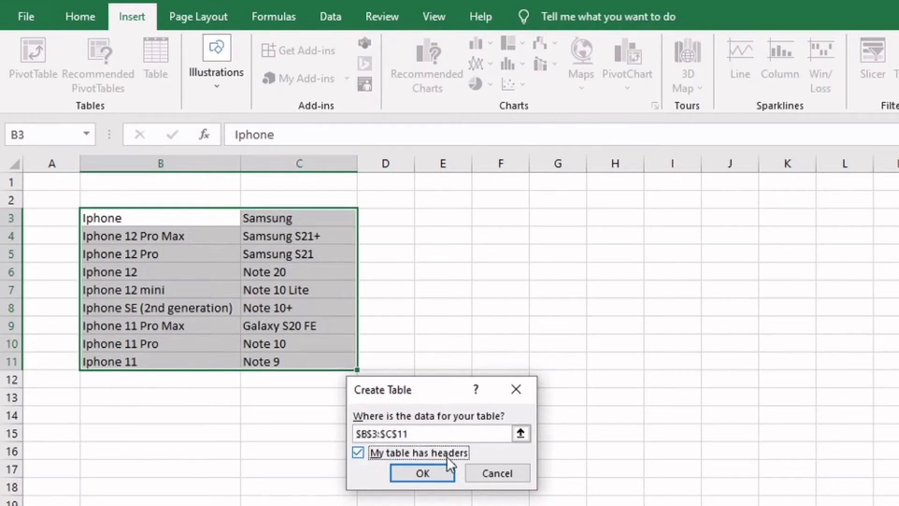
left_click(423, 473)
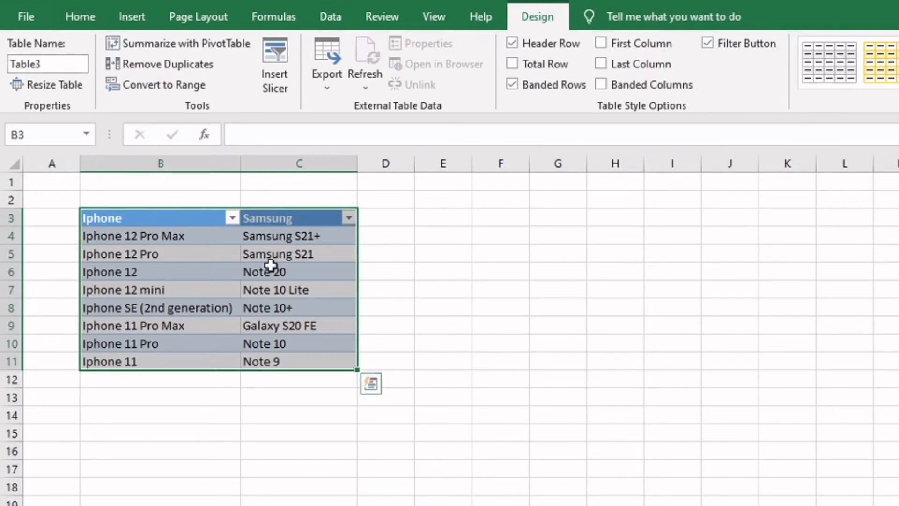
Enter Iphone 10 in cell B12 directly below the table's Iphone column
left_click(167, 381)
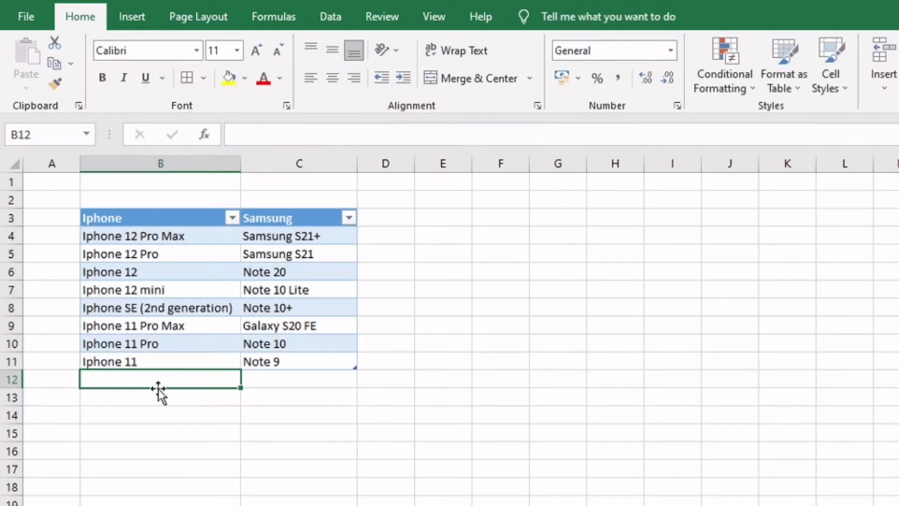
type("Iphone 10")
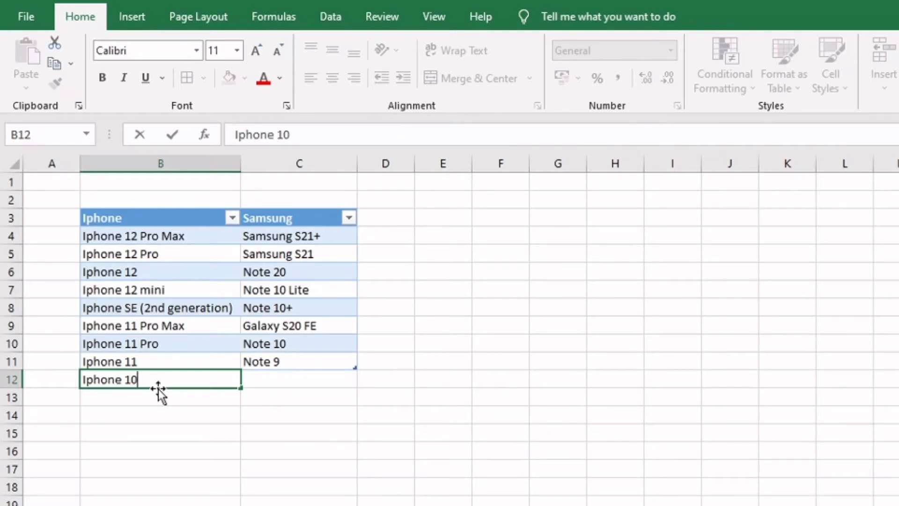
key("Return")
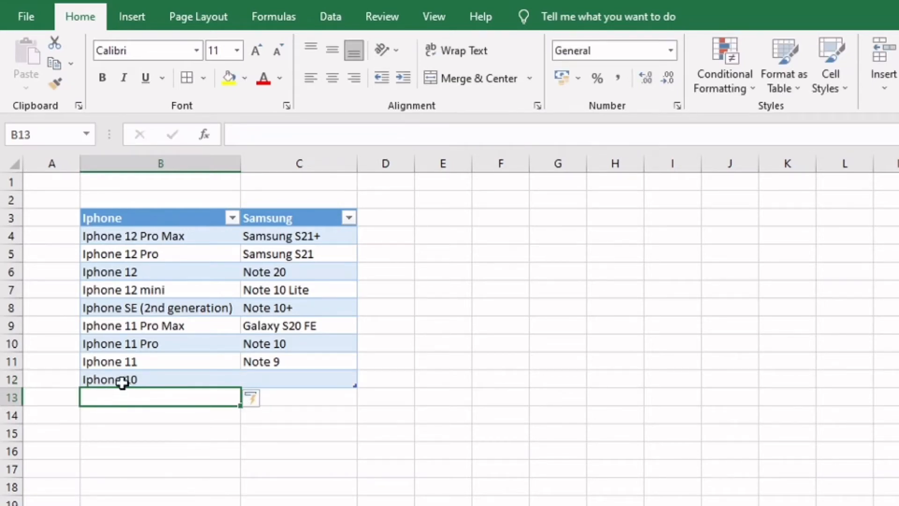
left_click(148, 379)
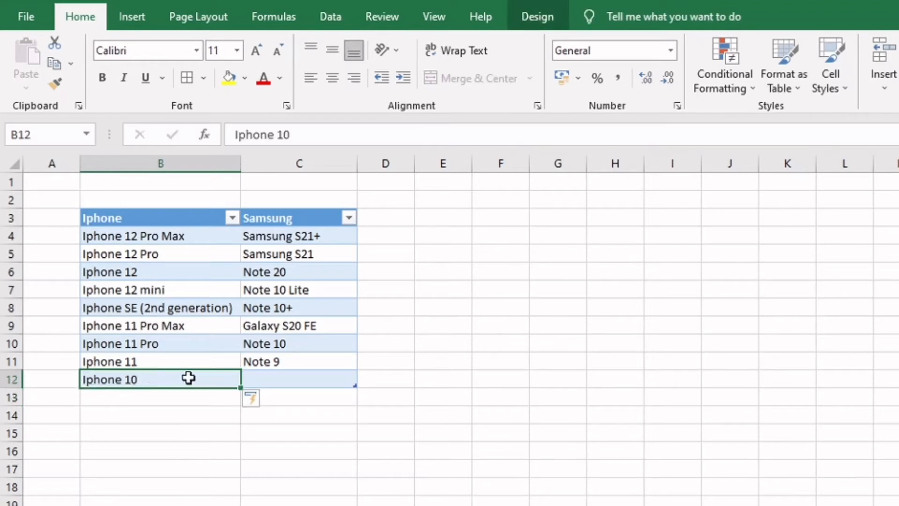
Enter the brand heading Huawei in cell D3 directly beside the Samsung header
left_click(383, 216)
type("Hu")
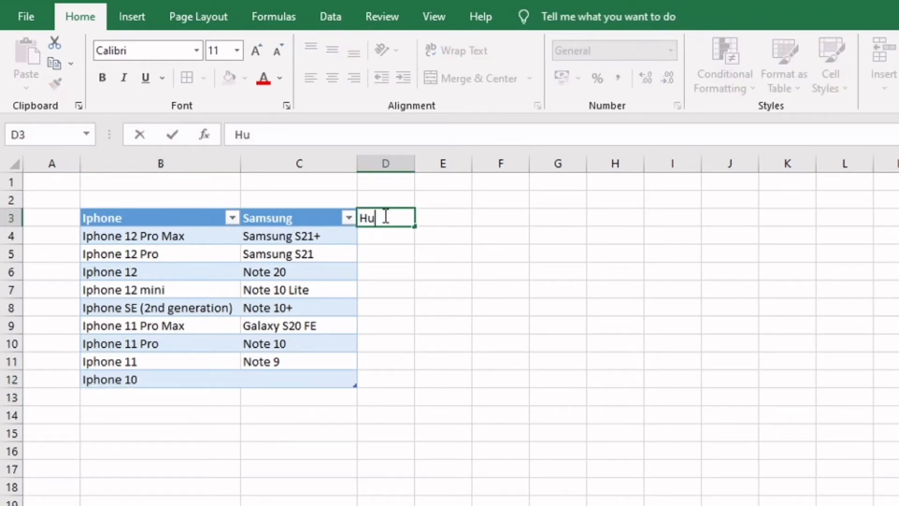
type("awei")
key("Return")
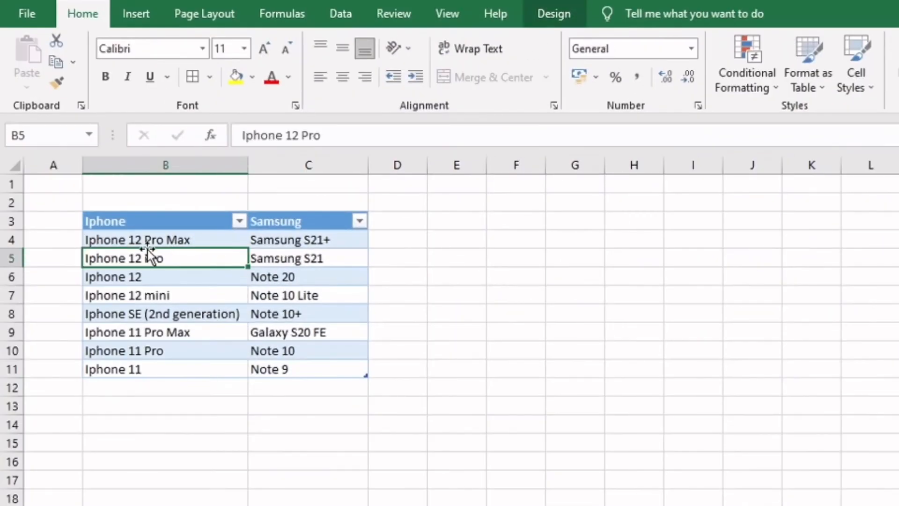
Name the range B4:B11 Iphone and check it by selecting the range through its name
left_click(134, 239)
left_click_drag(137, 281, 145, 369)
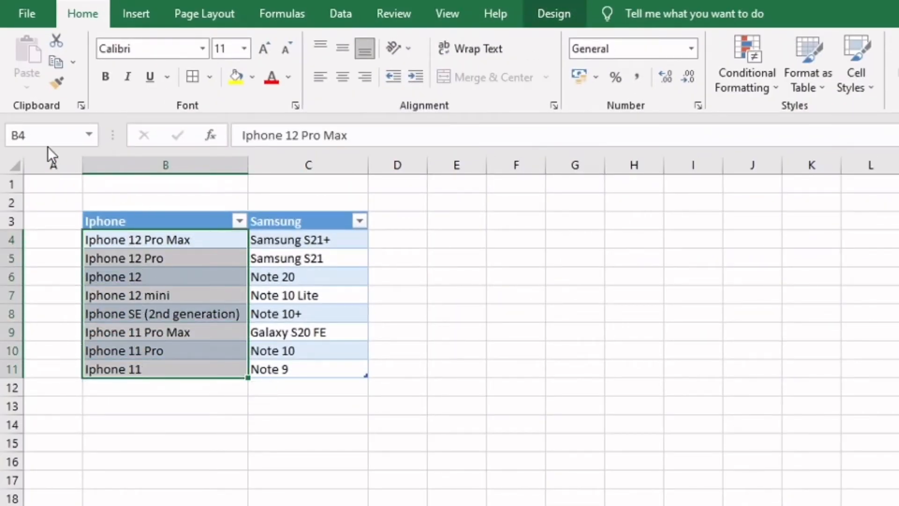
left_click(48, 133)
type("Iphone")
key("Return")
left_click(161, 332)
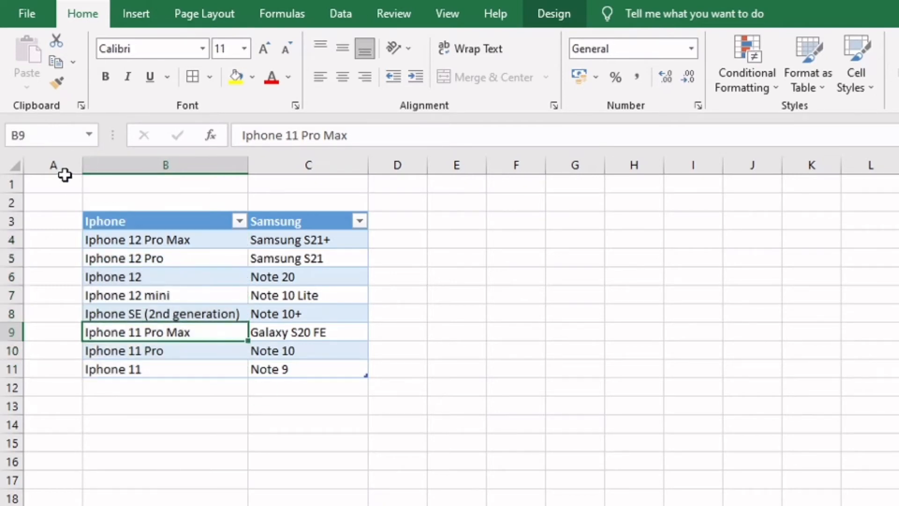
left_click(89, 135)
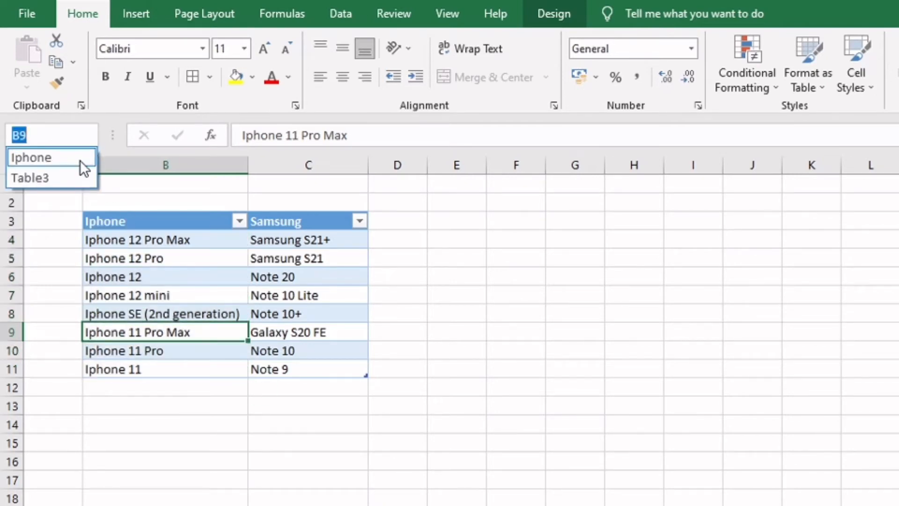
left_click(80, 158)
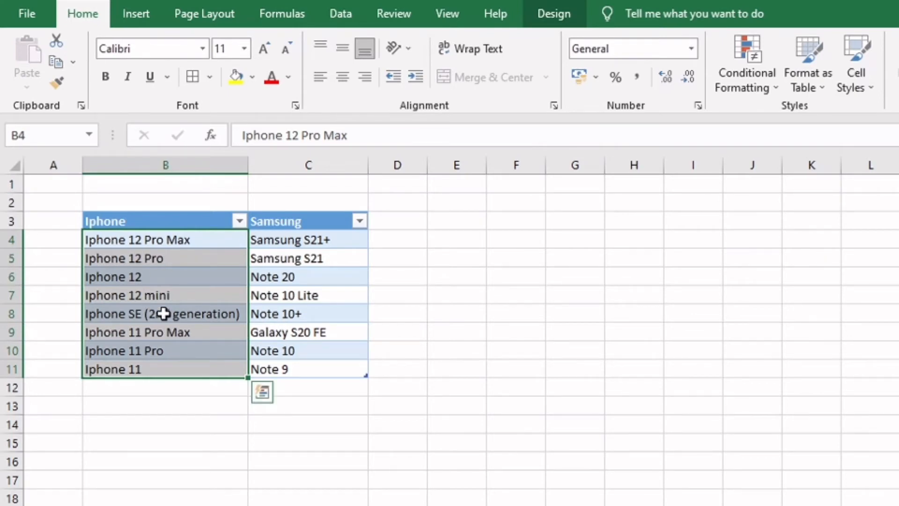
Name the range C4:C11 Samsung and check it by selecting the range through its name
left_click(287, 251)
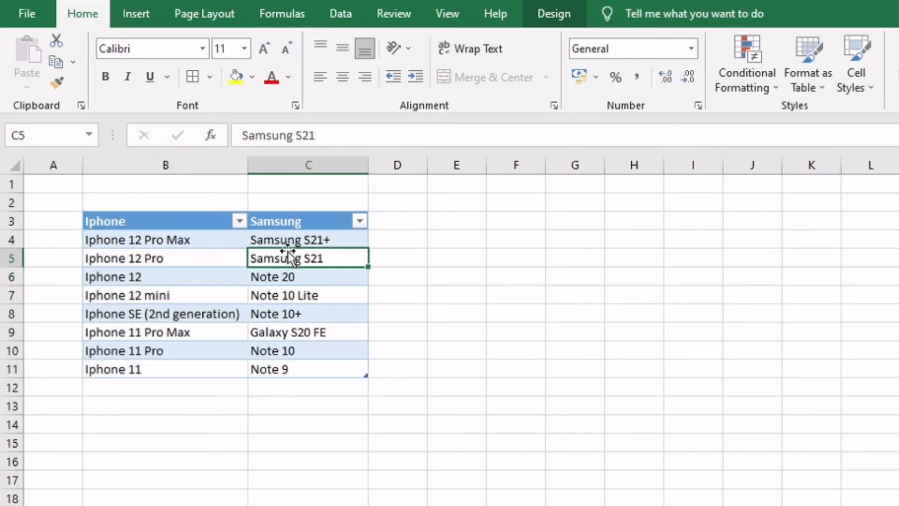
left_click_drag(293, 235, 297, 365)
left_click(43, 138)
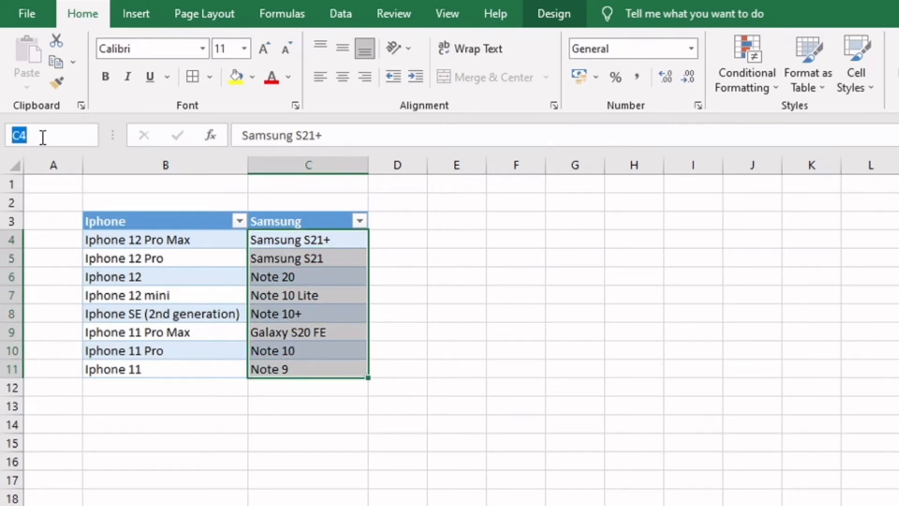
type("Samsung")
key("Return")
left_click(293, 353)
left_click_drag(301, 240, 303, 369)
left_click(89, 137)
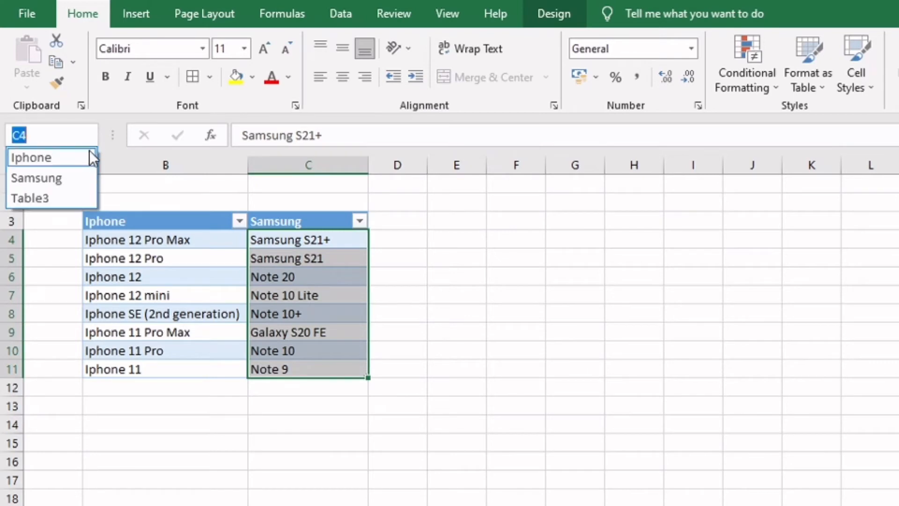
left_click(79, 177)
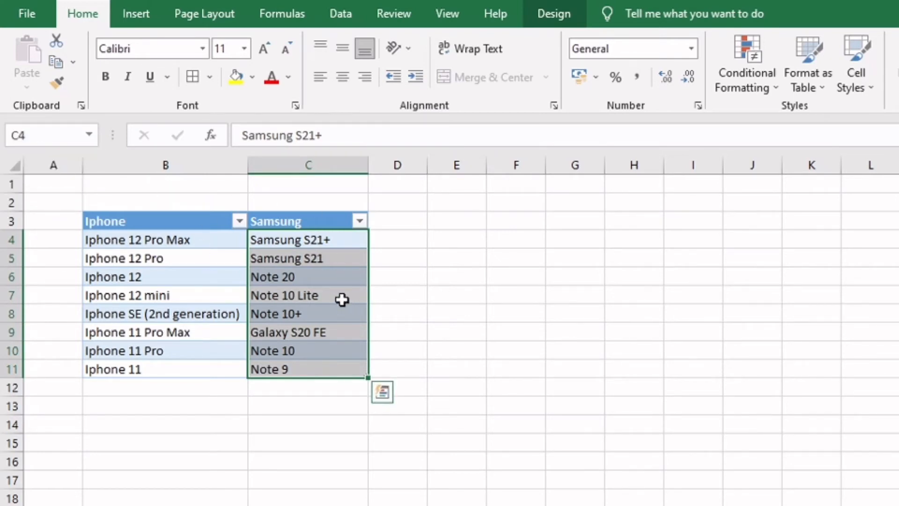
left_click(168, 261)
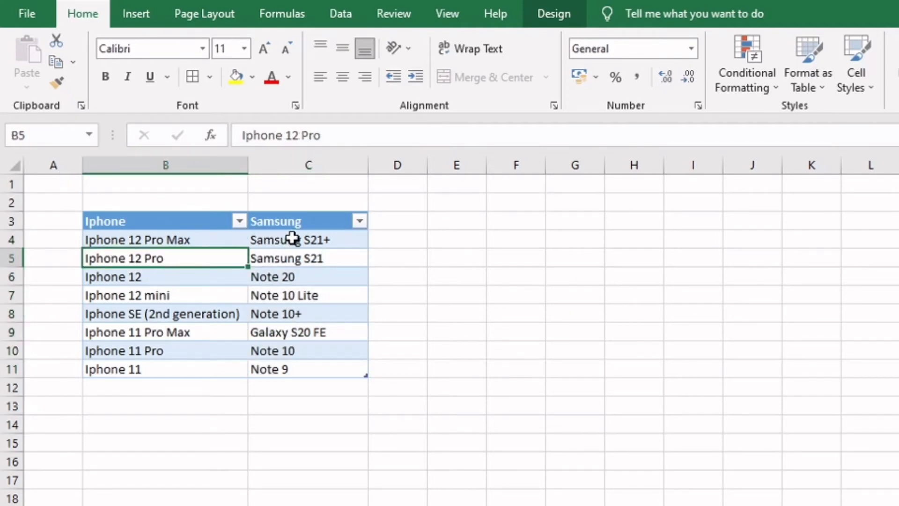
left_click(322, 239)
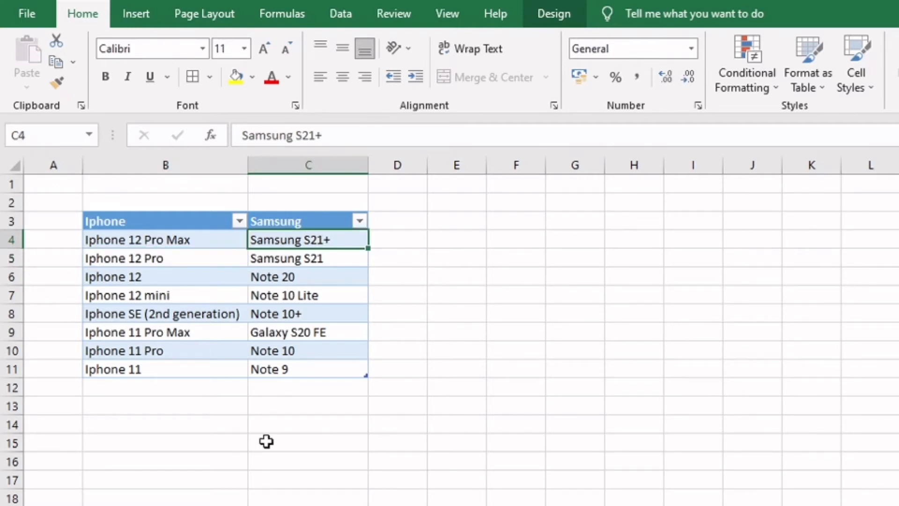
left_click(511, 256)
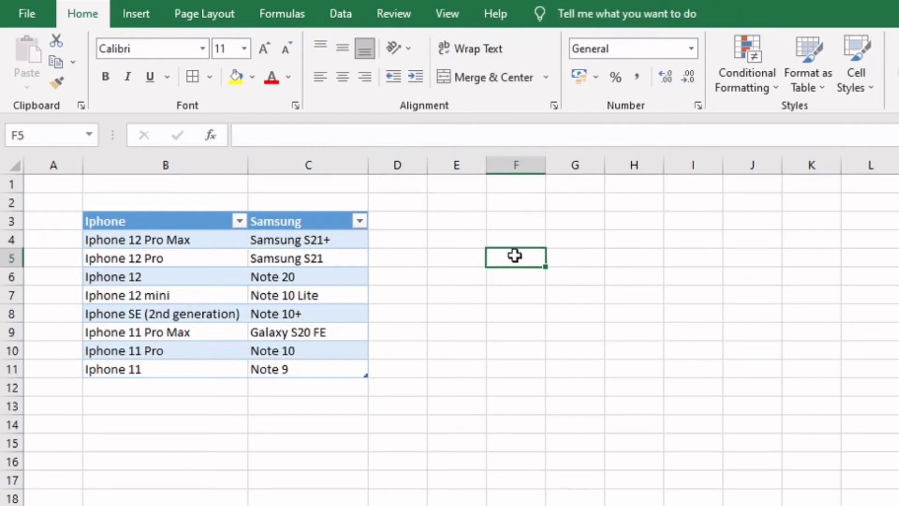
Enter the label Brand in B15 and Model in B16
left_click(193, 441)
type("Brand")
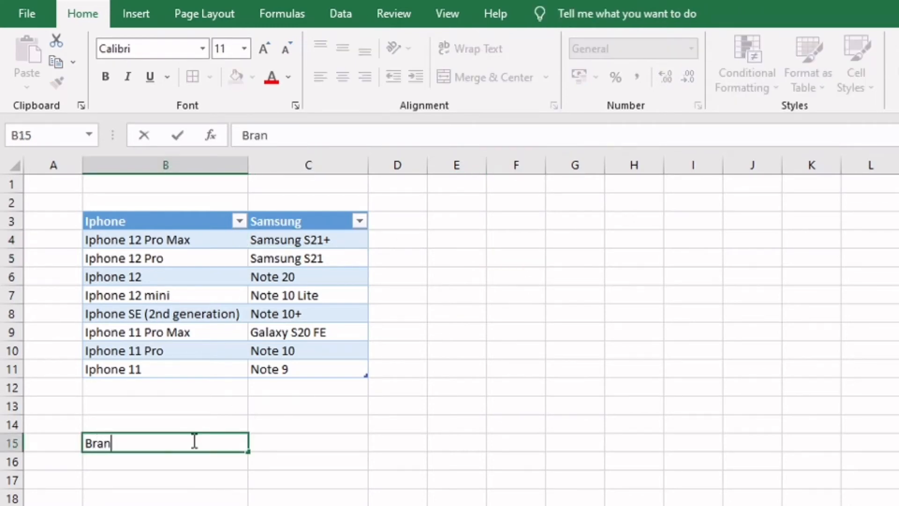
left_click(281, 445)
left_click(191, 473)
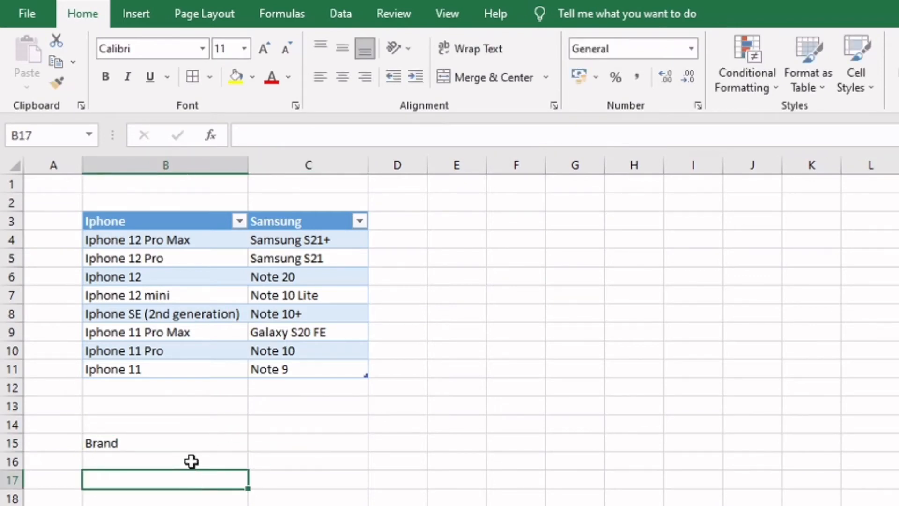
left_click(194, 462)
type("Model")
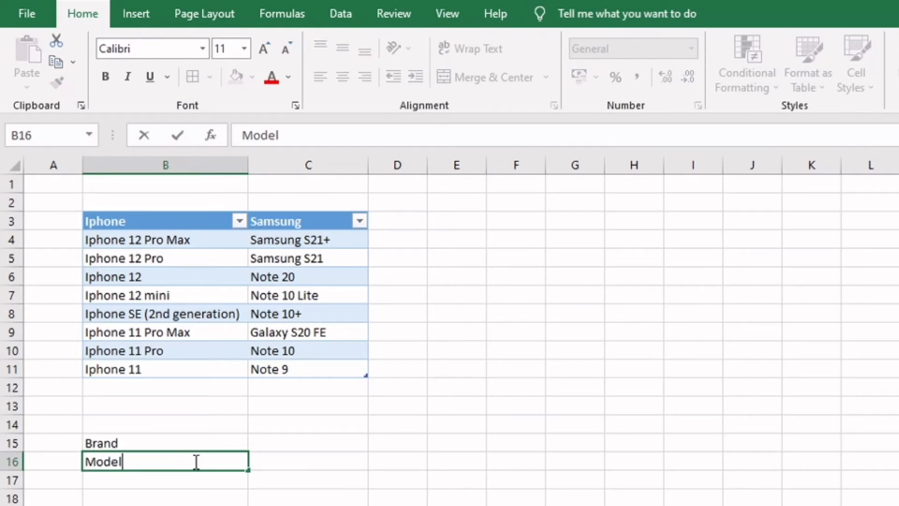
key("Return")
Add cell borders to B15:C16 and format the labels in B15:B16 with yellow fill, font size 12 and bold
left_click_drag(206, 441, 281, 463)
left_click(197, 75)
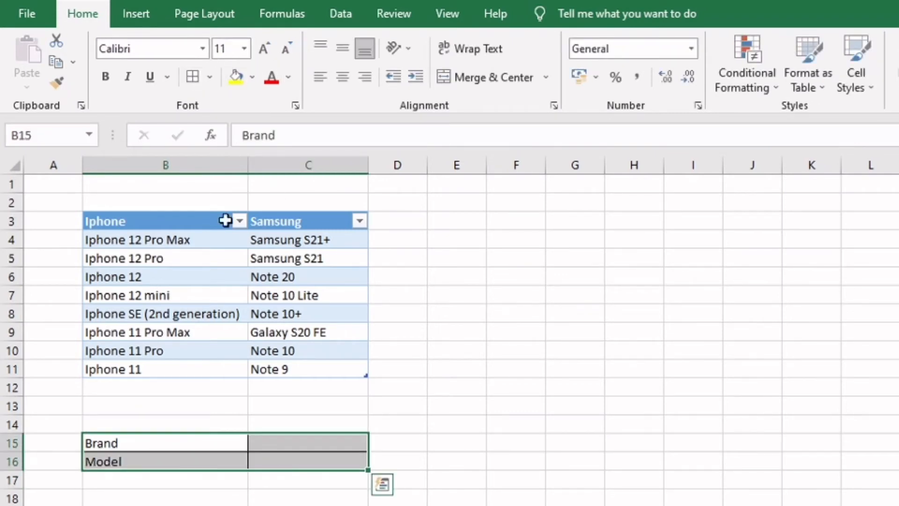
left_click_drag(197, 444, 197, 469)
left_click(236, 75)
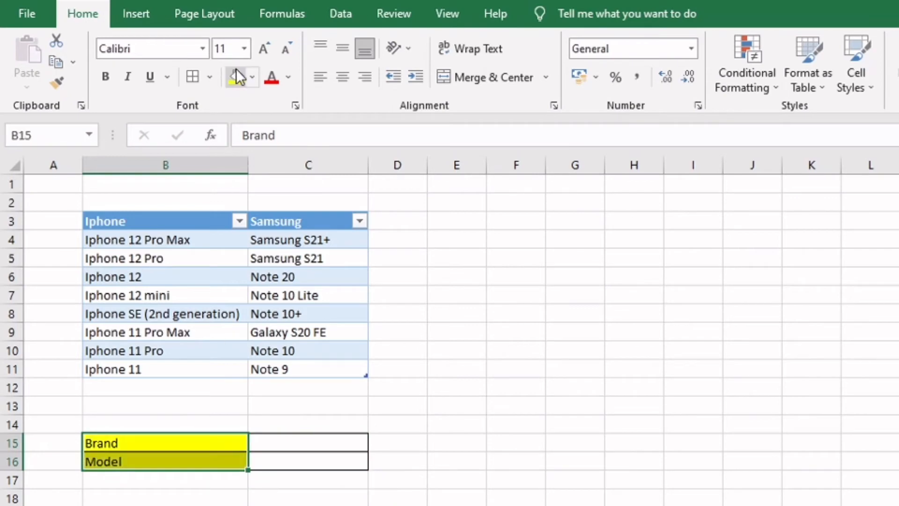
left_click(266, 46)
left_click(106, 77)
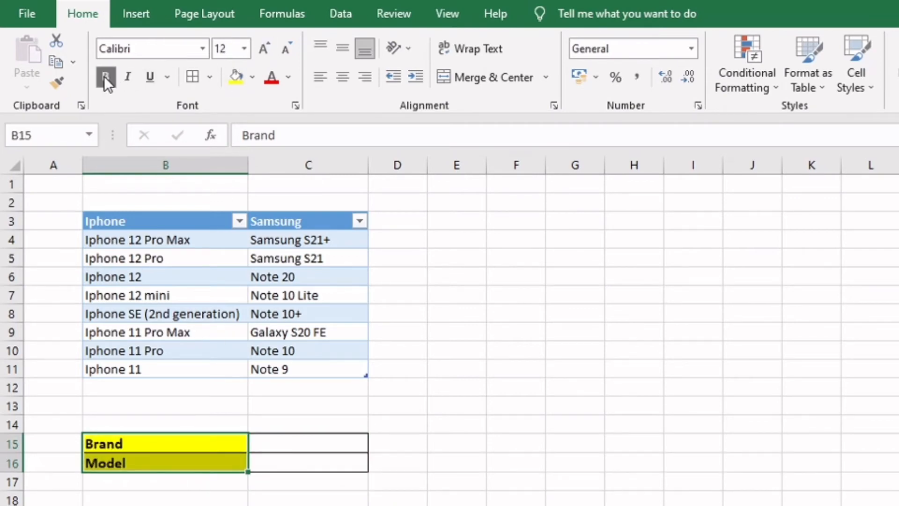
Add a list data validation to the Brand cell C15 with the header cells =$B$3:$C$3 as source
left_click(290, 442)
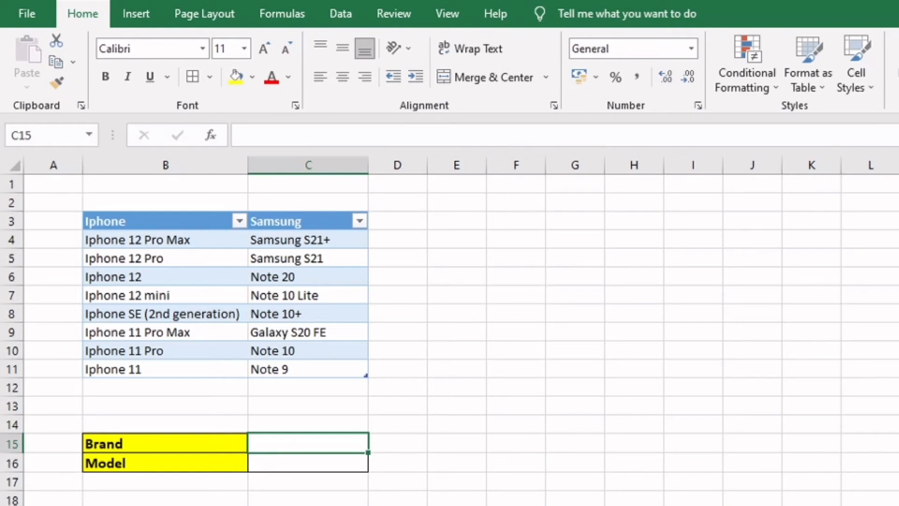
left_click(349, 10)
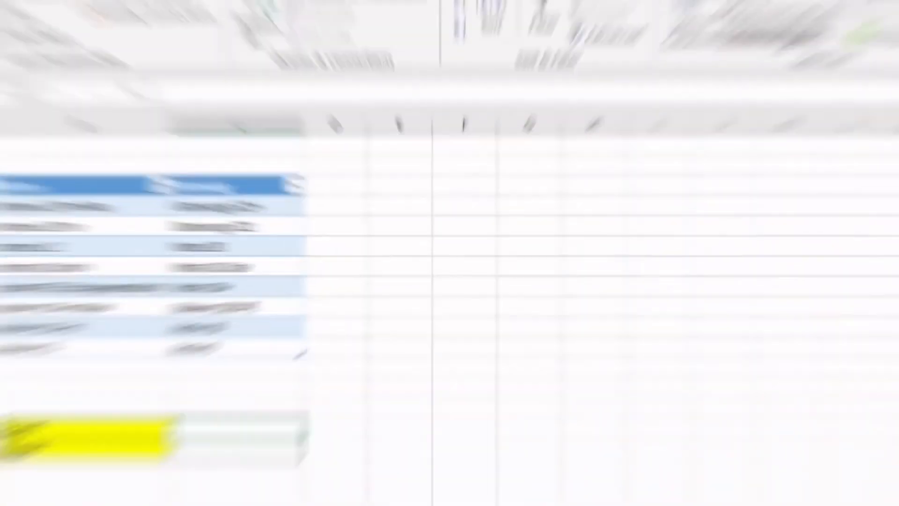
left_click(716, 75)
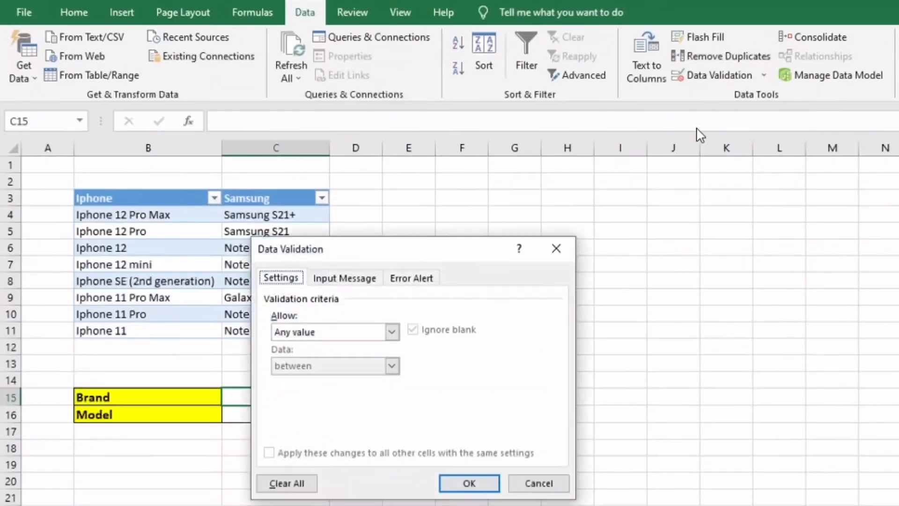
left_click(361, 338)
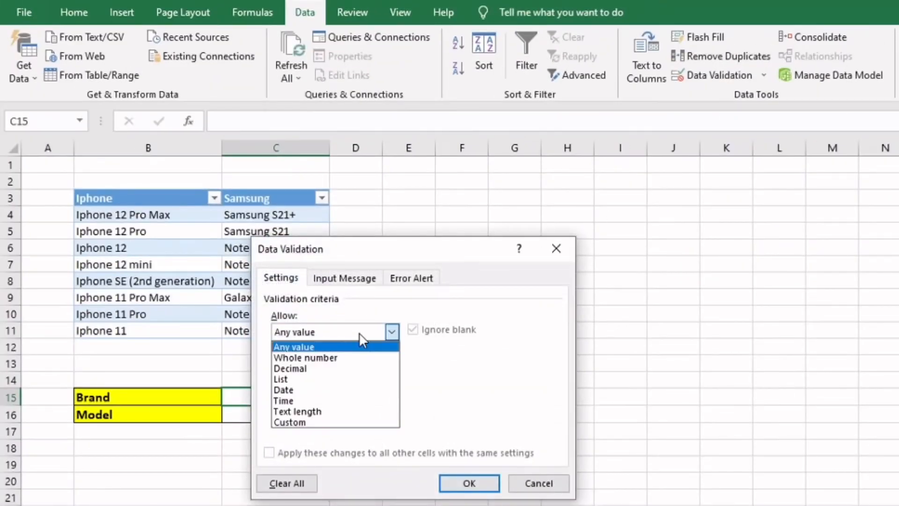
left_click(338, 380)
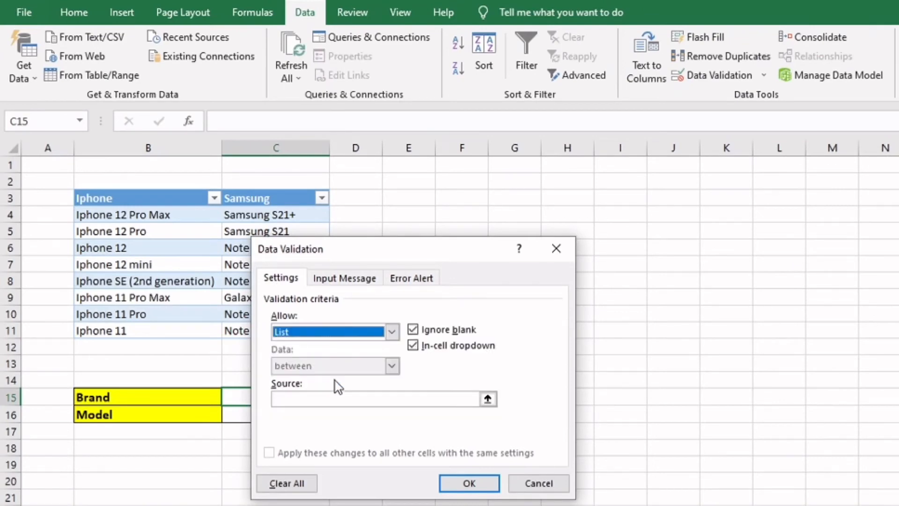
left_click(308, 400)
left_click_drag(124, 198, 236, 197)
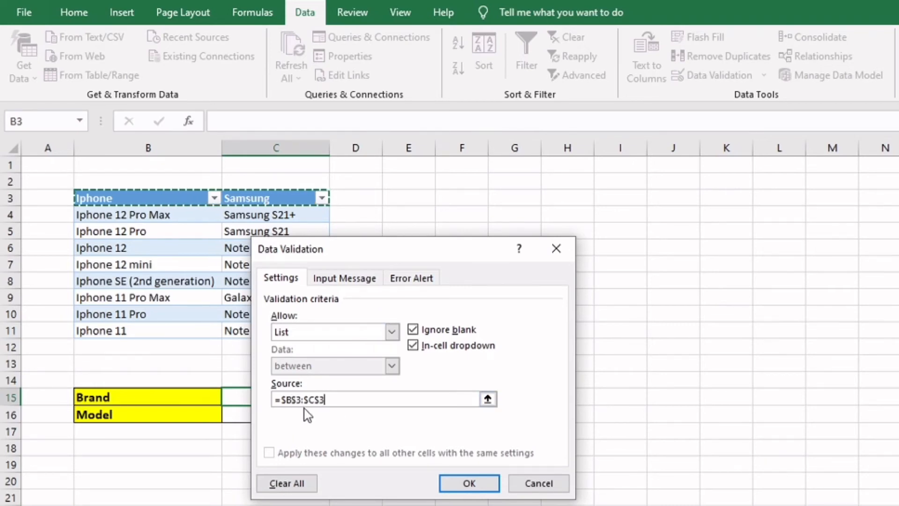
left_click(464, 483)
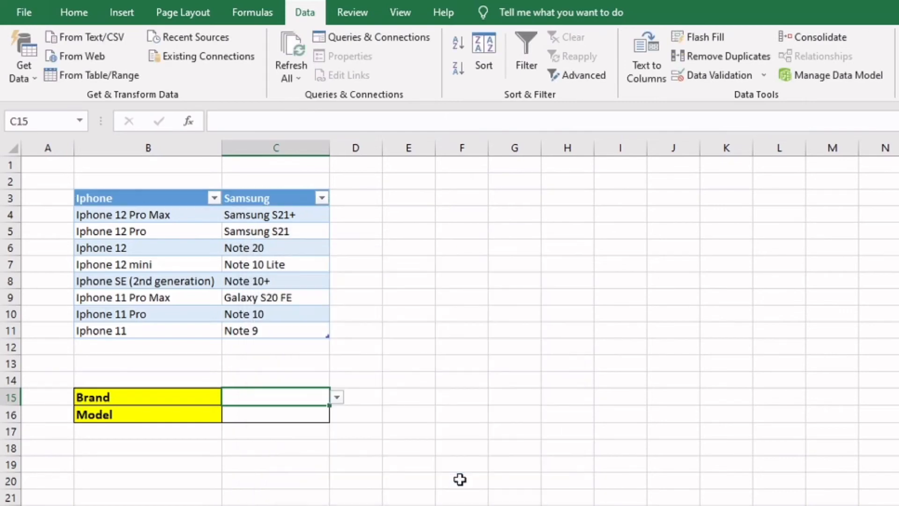
Choose Iphone from the Brand drop-down in C15
left_click(337, 398)
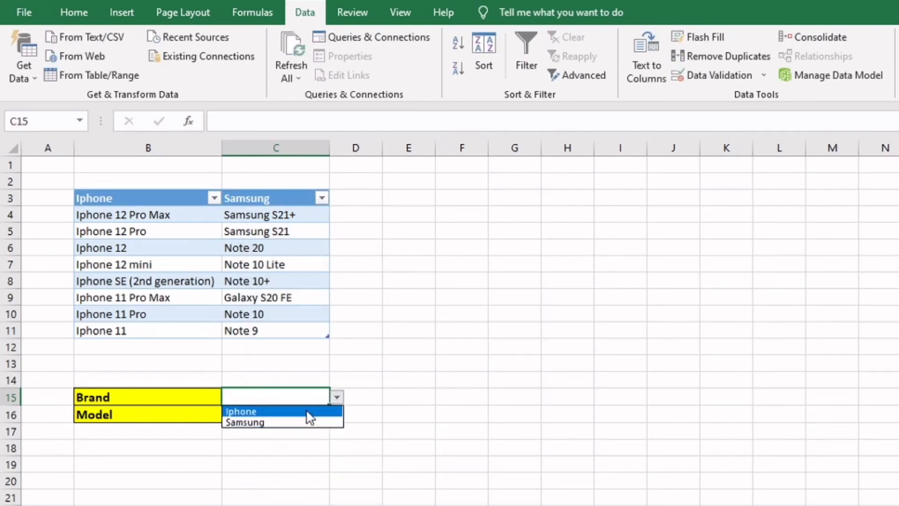
left_click(307, 412)
left_click(305, 415)
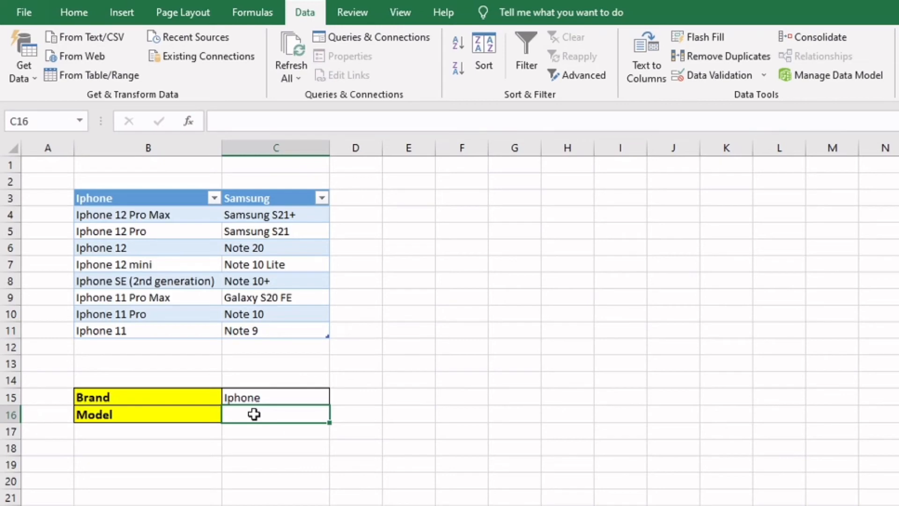
Add a list data validation to the Model cell C16 with the source =indirect(C15), using a relative reference
left_click(254, 438)
left_click(254, 415)
left_click(684, 76)
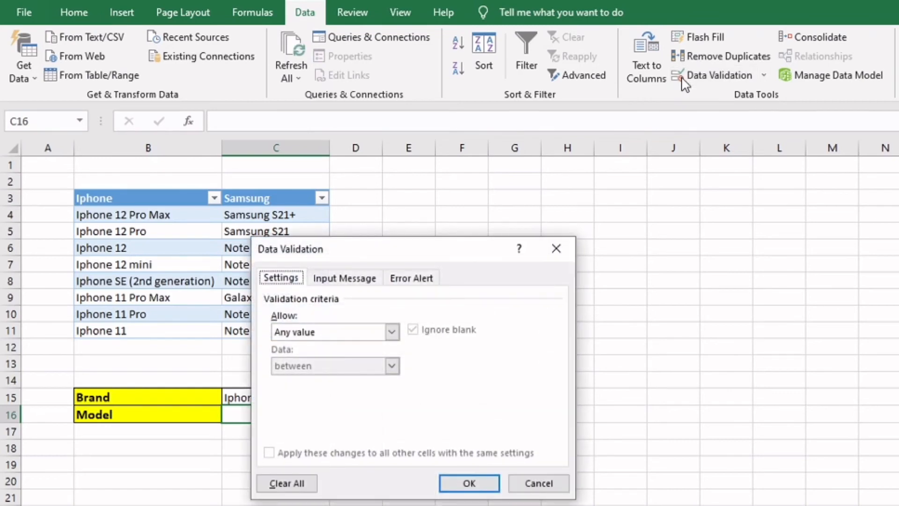
left_click(298, 332)
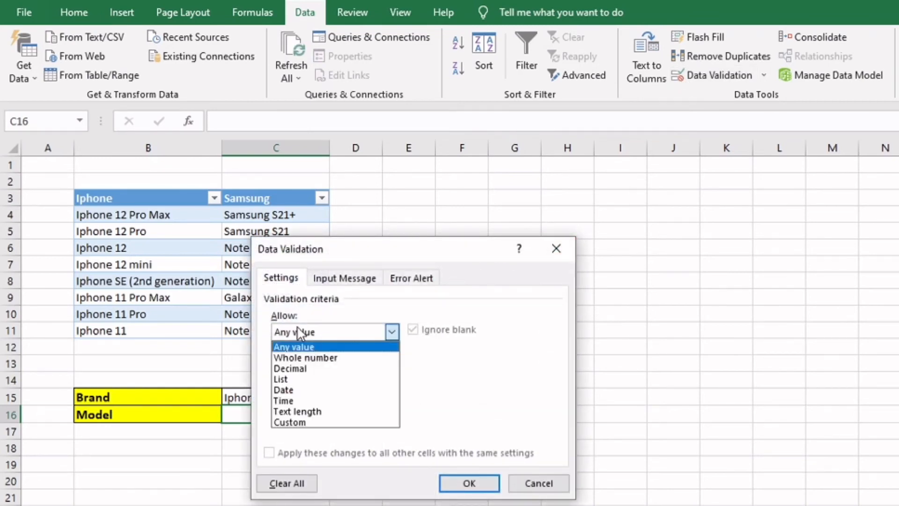
left_click(298, 384)
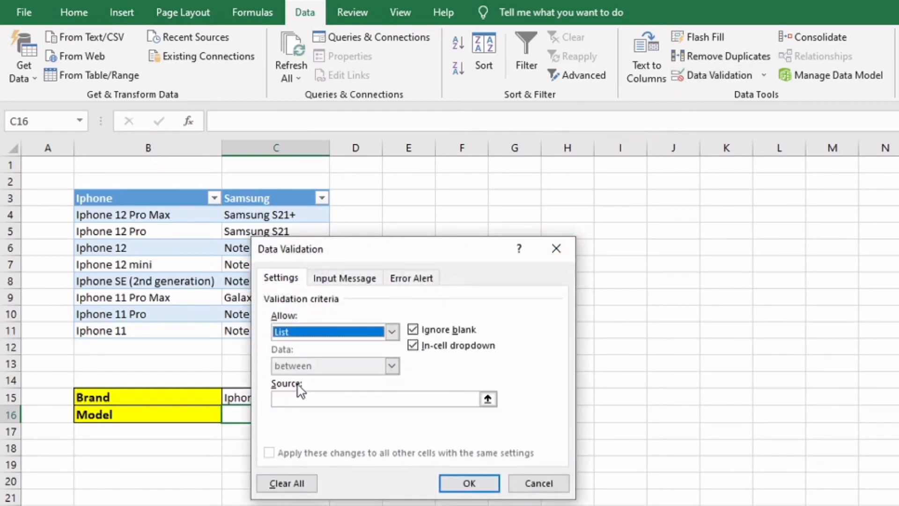
left_click(299, 398)
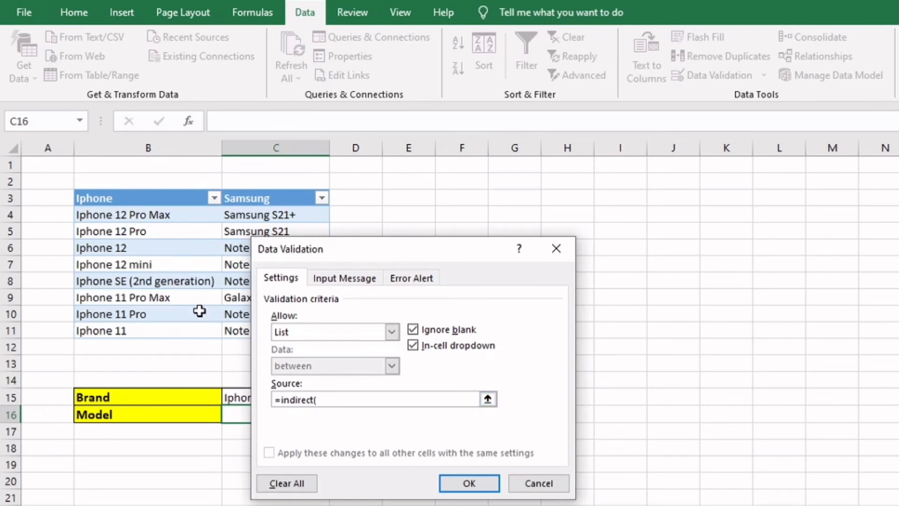
left_click(234, 396)
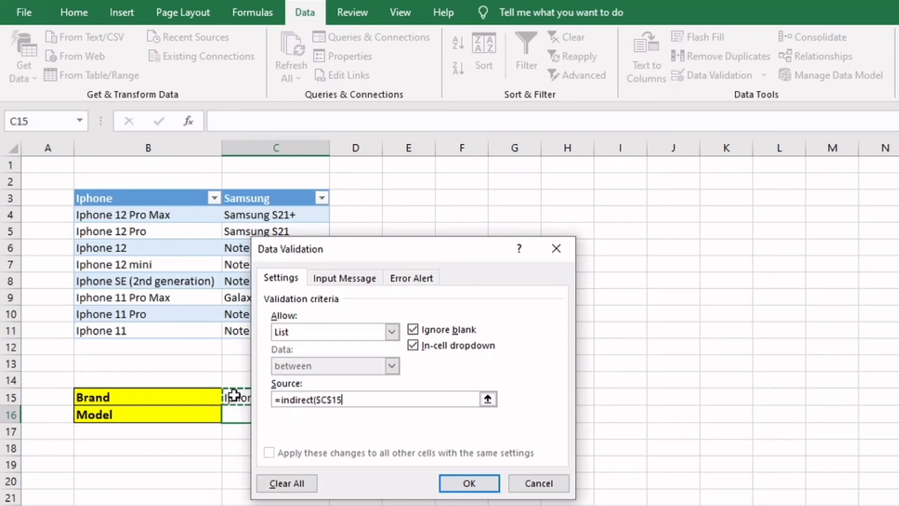
key("F4")
key("F4")
key("F4")
type(")")
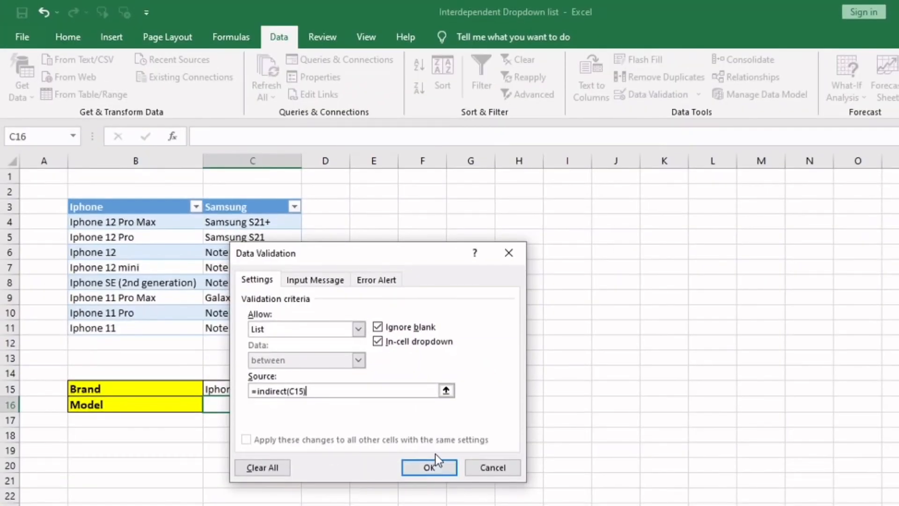
left_click(429, 467)
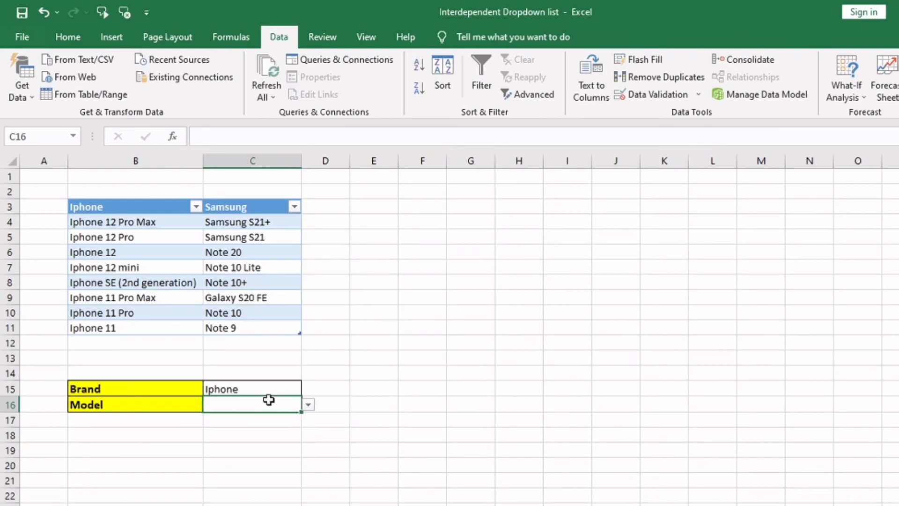
Test the Model drop-down in C16 by choosing Iphone 12 Pro, Iphone 12 mini, Iphone 11 Pro Max and Iphone 11 Pro in turn
left_click(309, 406)
left_click(287, 428)
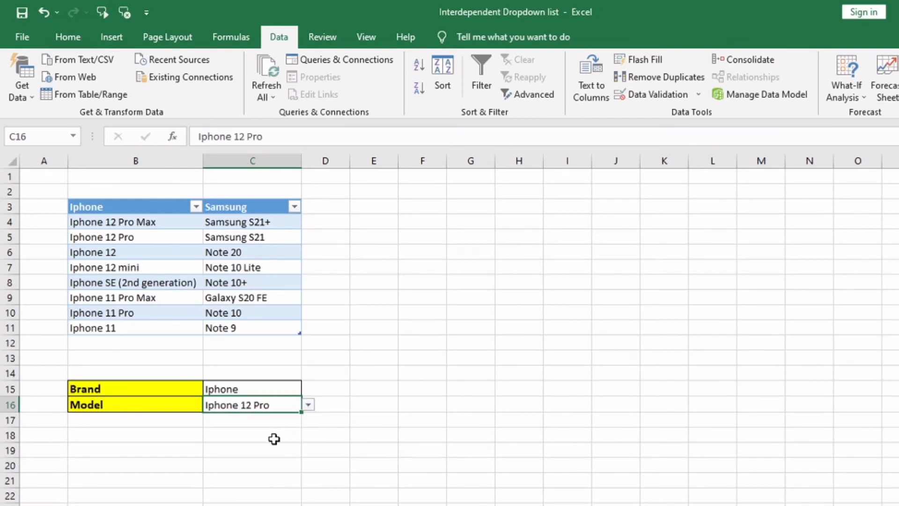
left_click(308, 406)
left_click(276, 446)
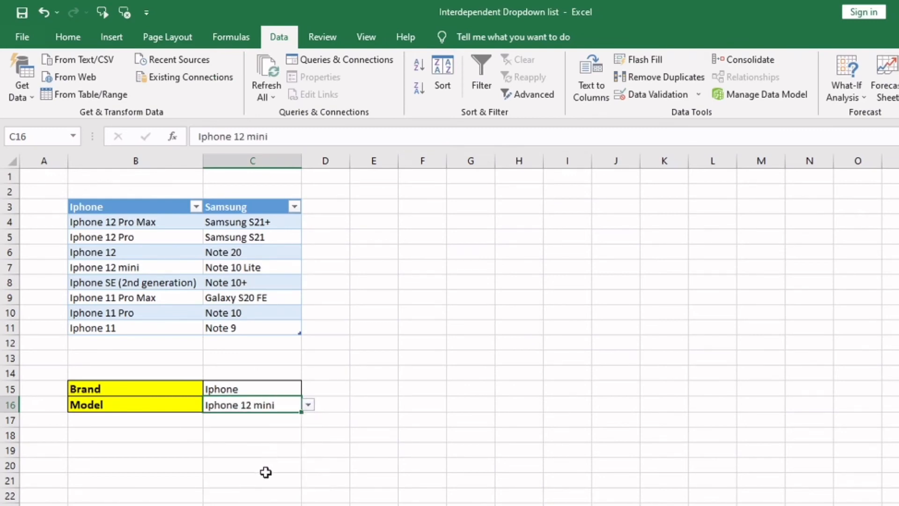
left_click(308, 406)
left_click(274, 465)
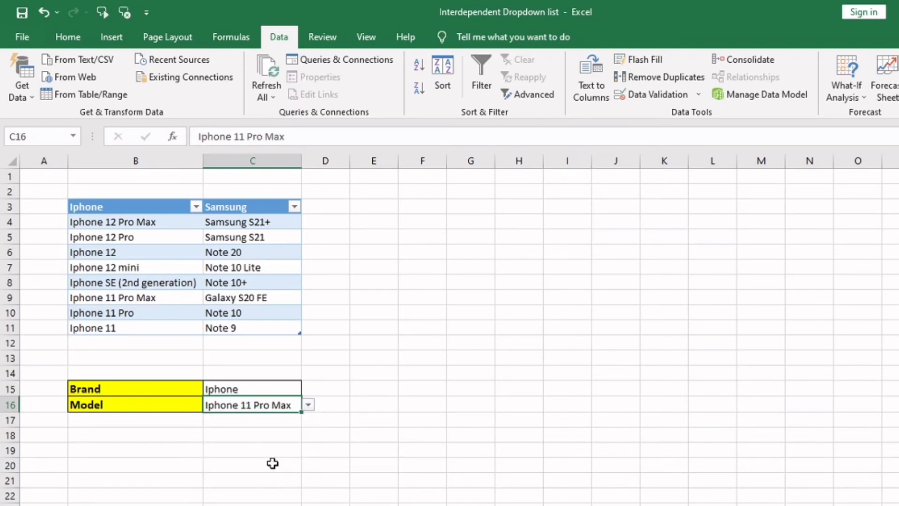
left_click(308, 405)
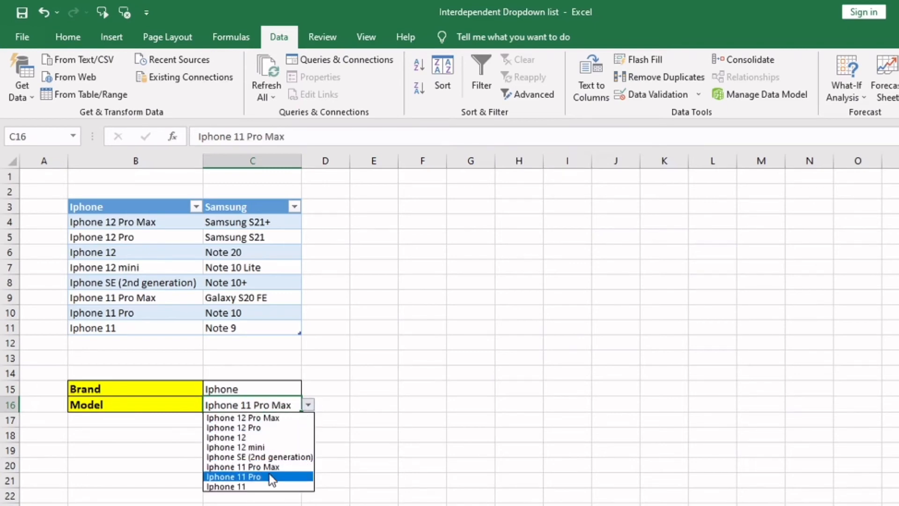
left_click(268, 476)
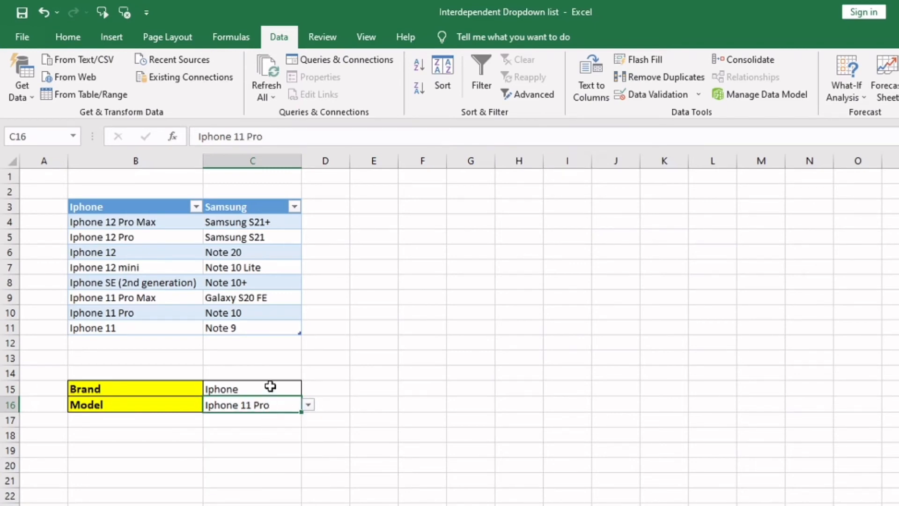
Switch the brand in C15 to Samsung and try the Model drop-down in C16 with Note 20, ending on Galaxy S20 FE
left_click(271, 387)
left_click(308, 389)
left_click(287, 409)
left_click(280, 401)
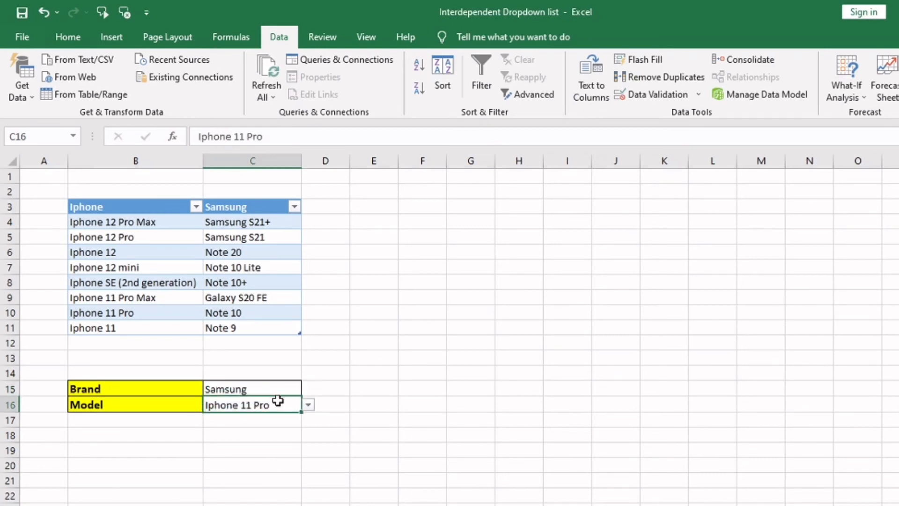
left_click(308, 405)
left_click(273, 434)
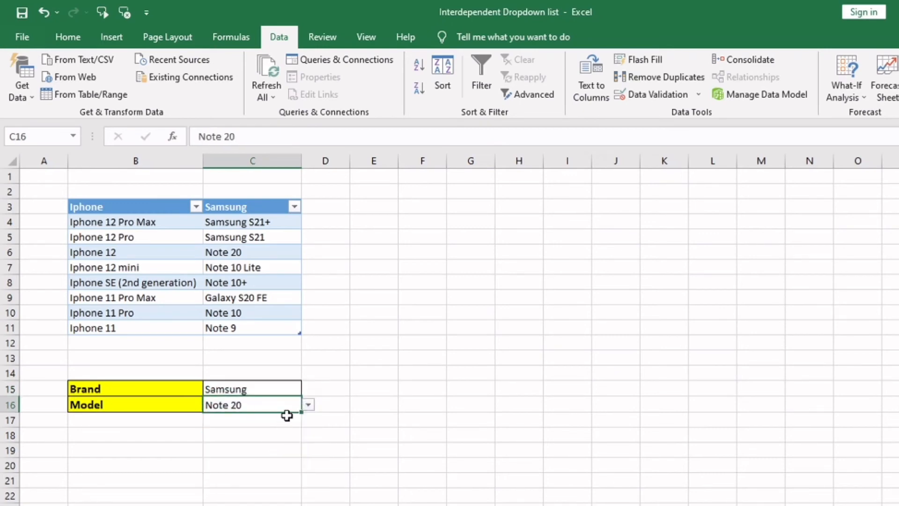
left_click(308, 406)
left_click(277, 464)
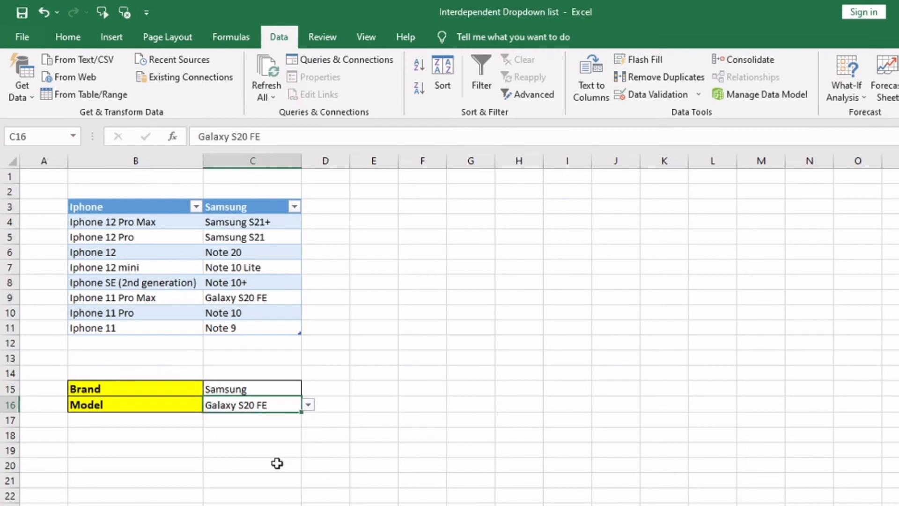
left_click(224, 359)
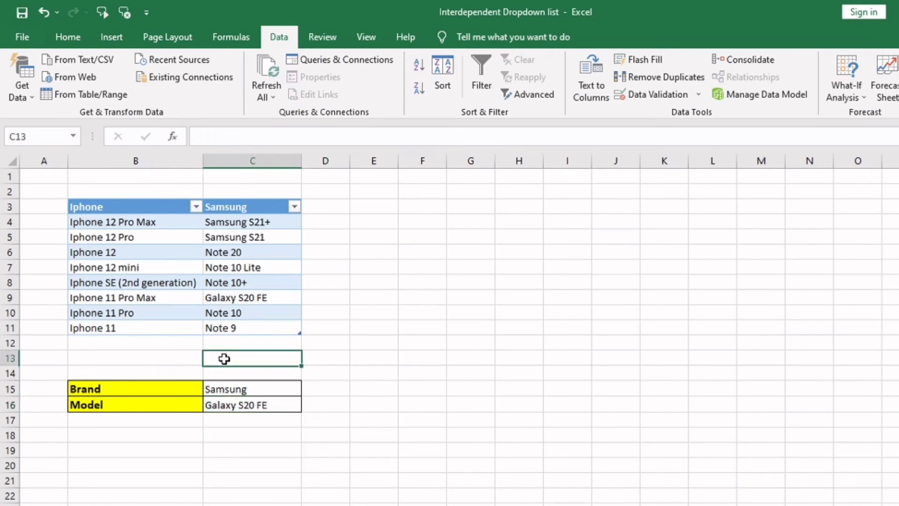
Add a third table column by entering the heading Huawei in D3
left_click(323, 210)
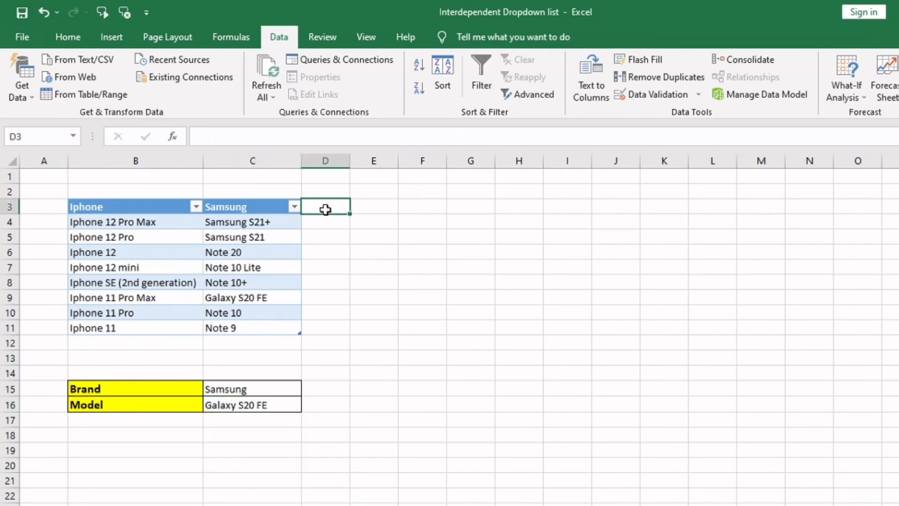
type("HU")
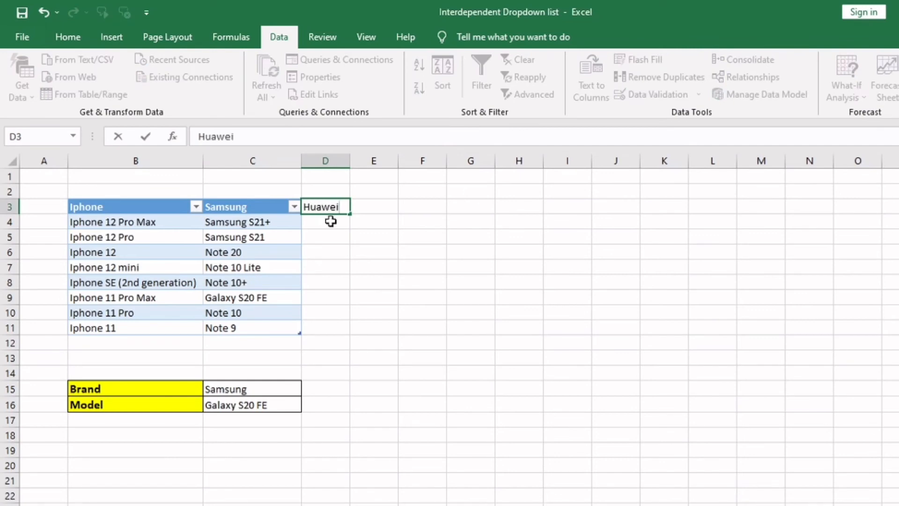
type("awei")
key("Return")
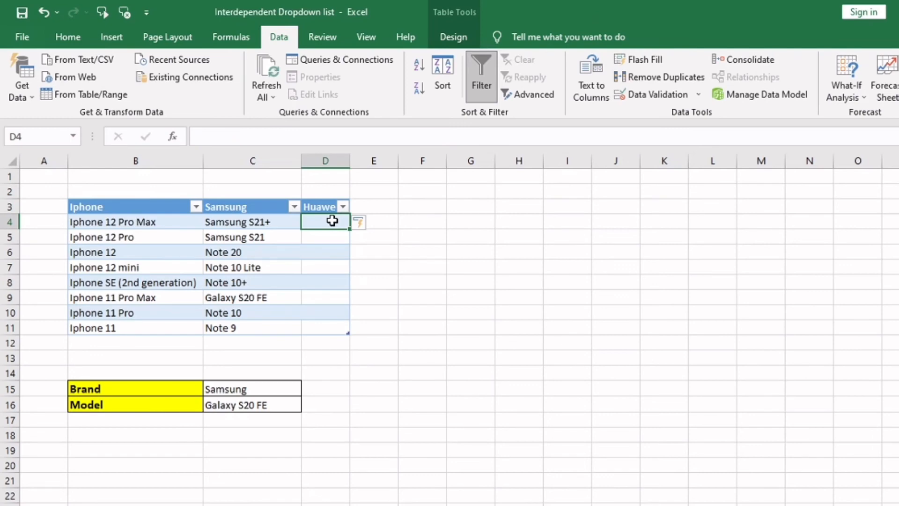
Fill the Huawei column D4:D11 with the placeholder models AA, BB, CC, DD, EE, FF, GG and HH
type("AA")
key("Return")
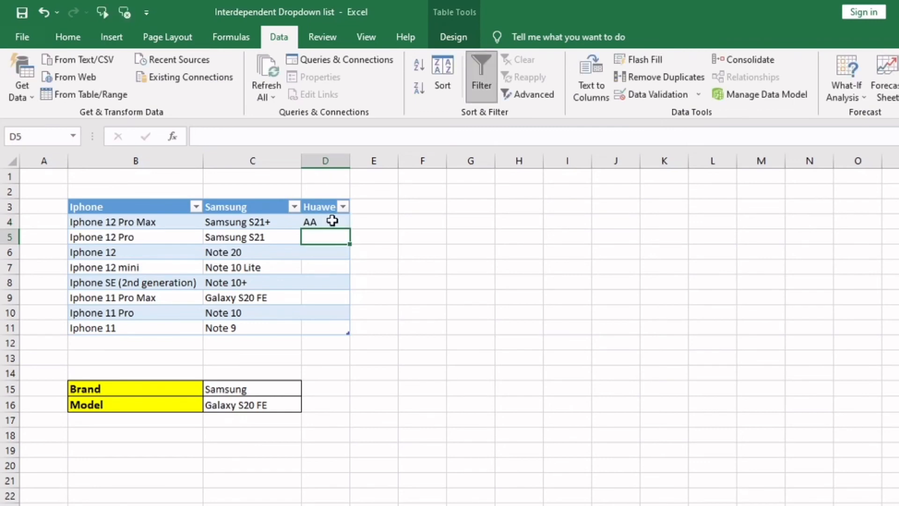
type("BB")
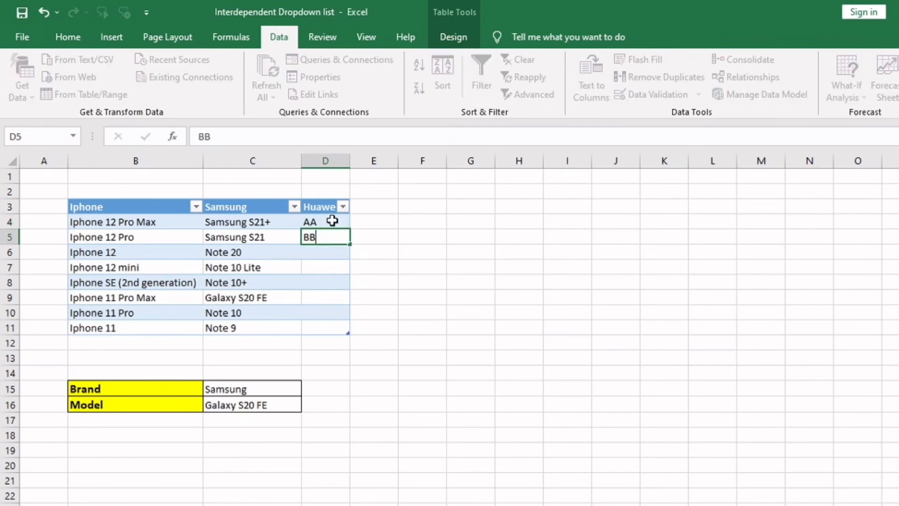
key("Return")
type("CC")
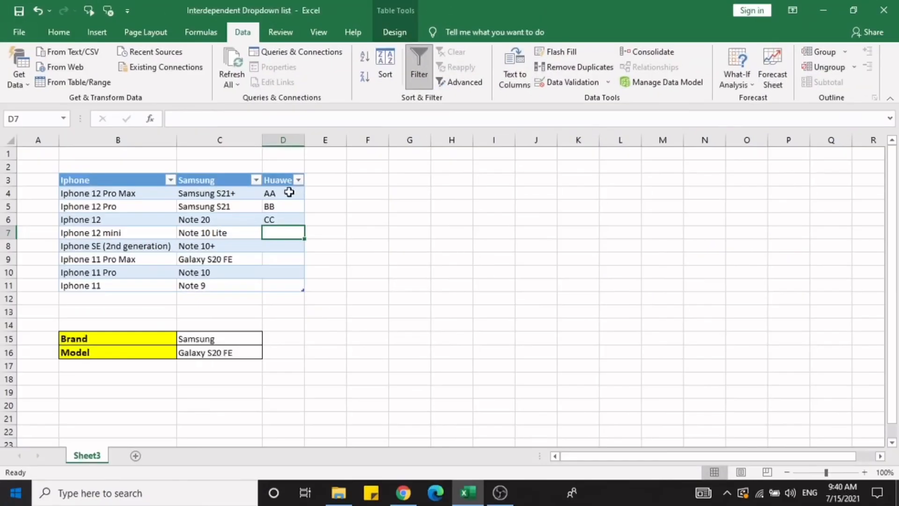
type("DD")
key("Return")
type("EE")
key("Return")
type("FF")
key("Return")
type("GG")
key("Return")
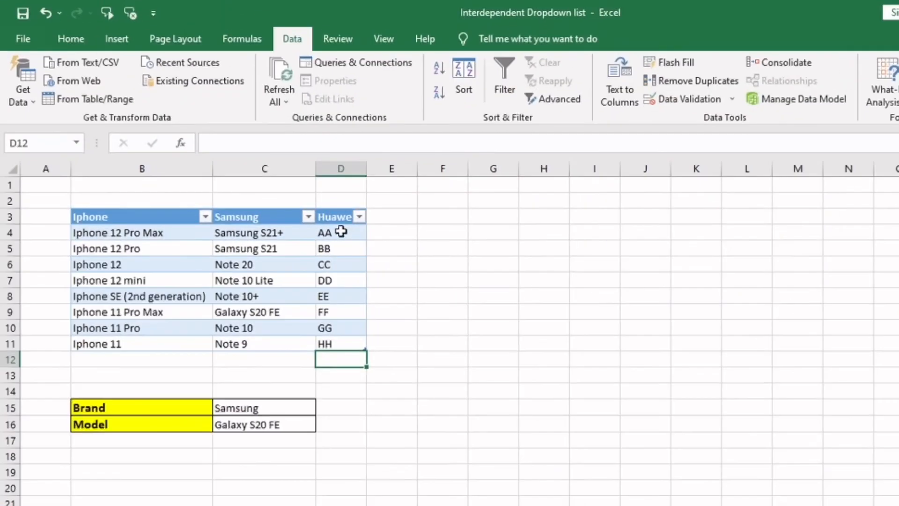
Name the range D4:D11 after its Huawei column heading
left_click_drag(345, 231, 340, 347)
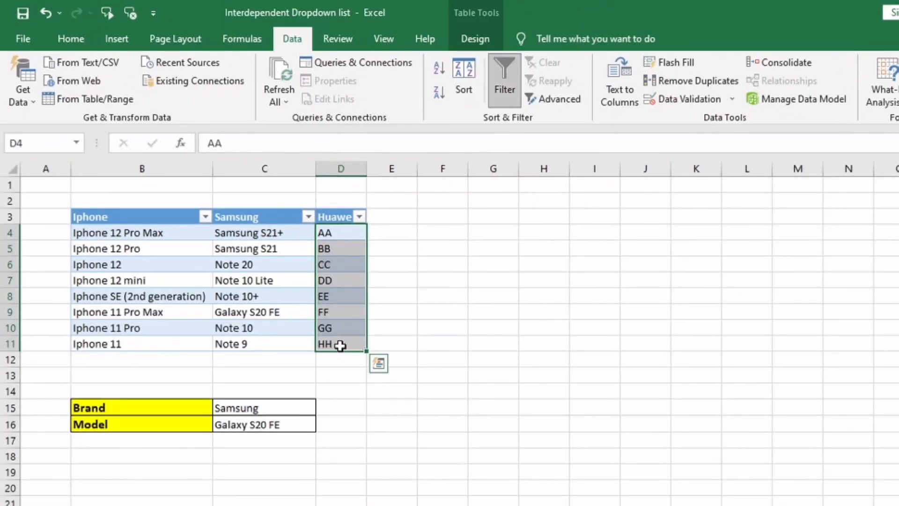
left_click(43, 142)
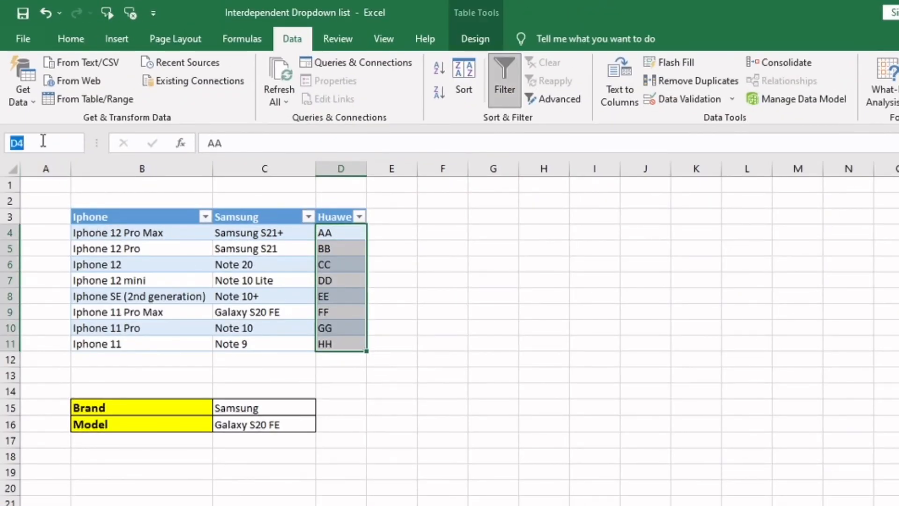
type("hu")
key("Return")
left_click(291, 419)
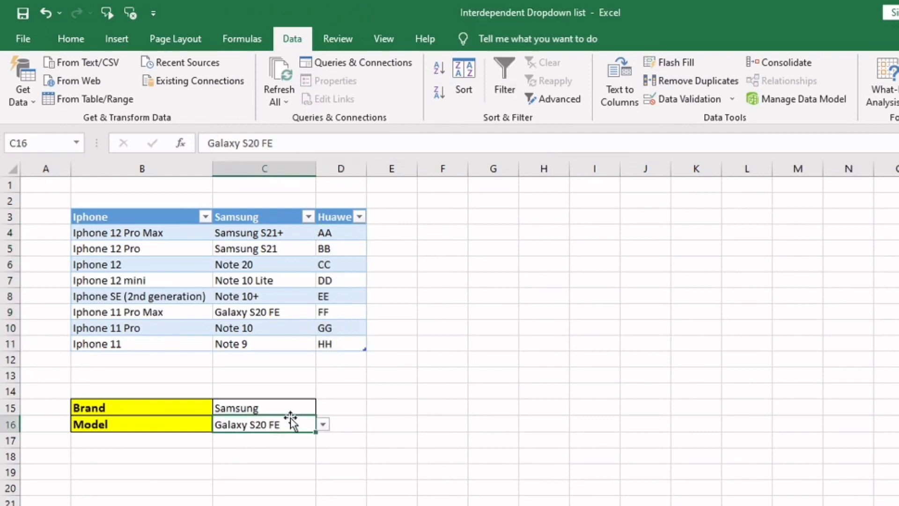
Check the choices offered by the Brand and Model drop-downs in C15 and C16, and go to the named range Huawei
left_click(305, 409)
left_click(324, 409)
left_click(323, 409)
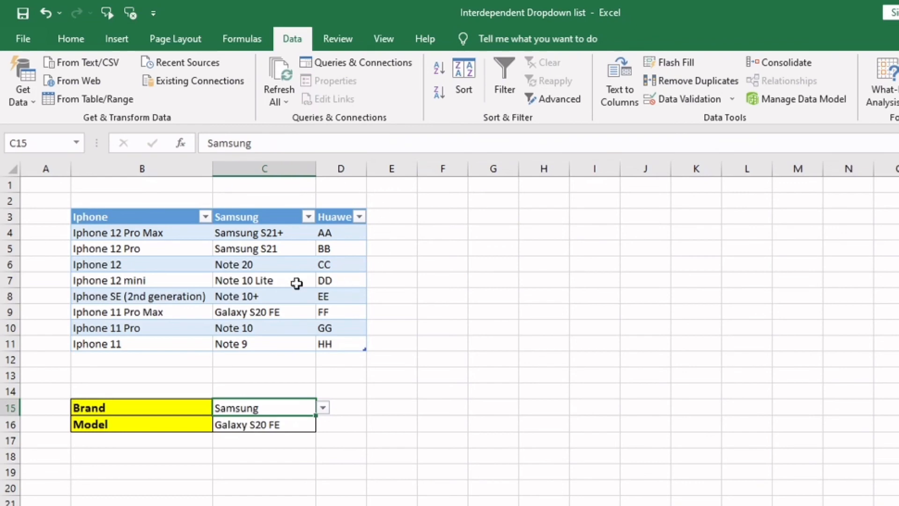
left_click(308, 426)
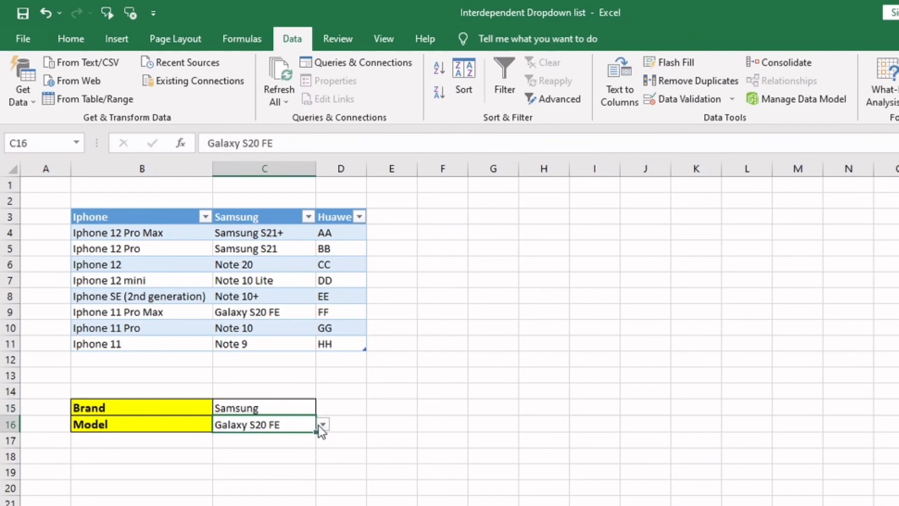
left_click(321, 425)
left_click(321, 426)
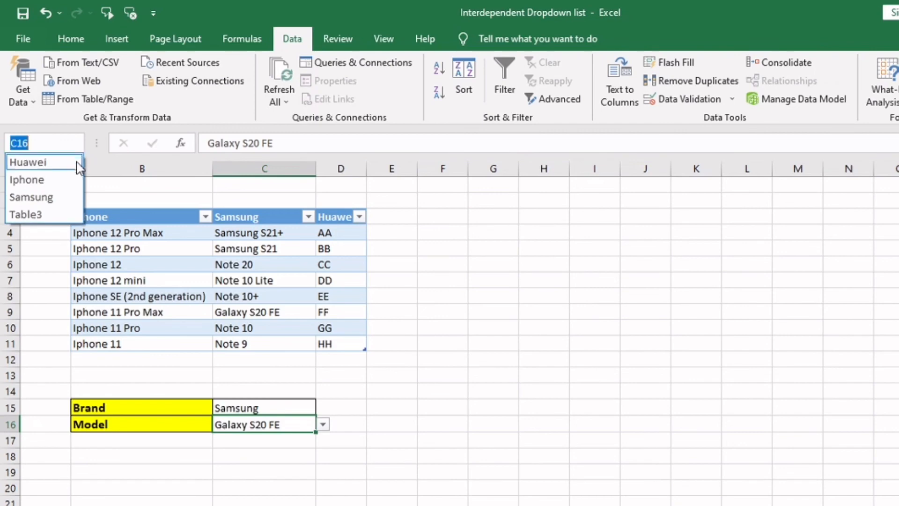
left_click(74, 160)
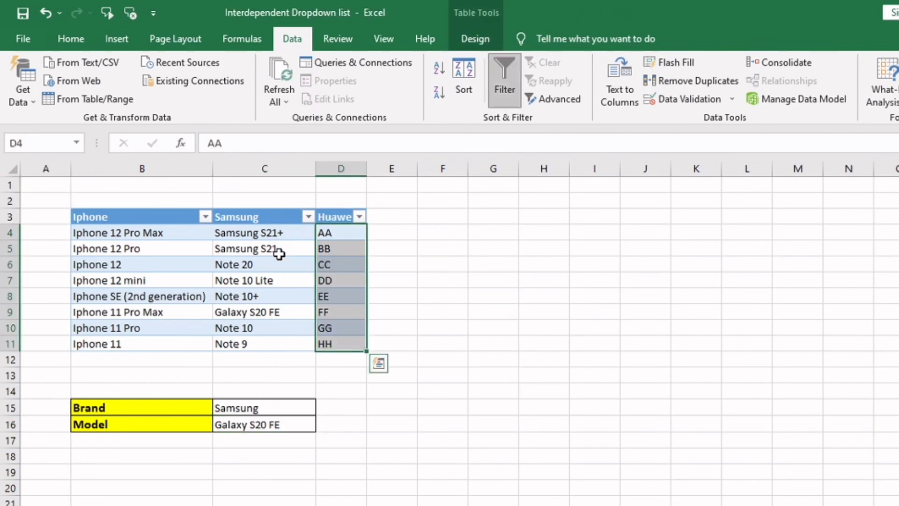
Extend the list validation source of Brand cell C15 to =$B$3:$D$3 and apply the change to all cells with the same settings
left_click(278, 410)
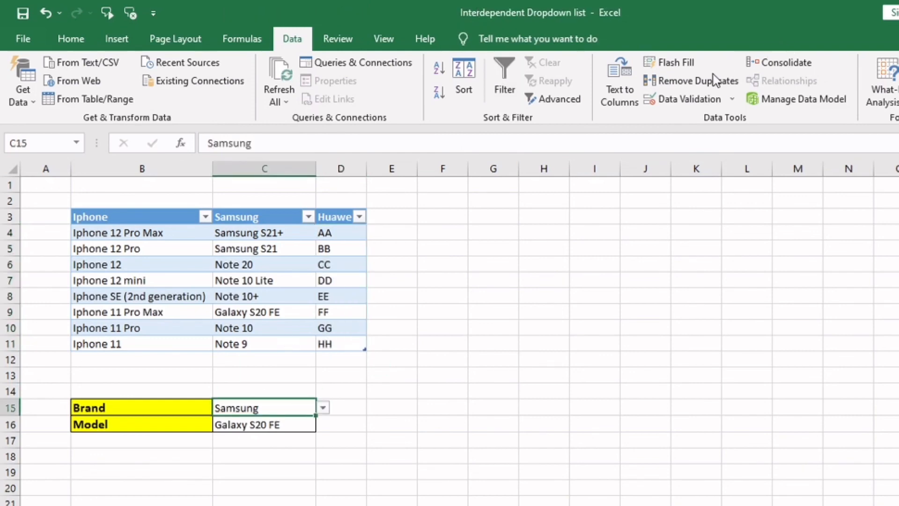
left_click(691, 100)
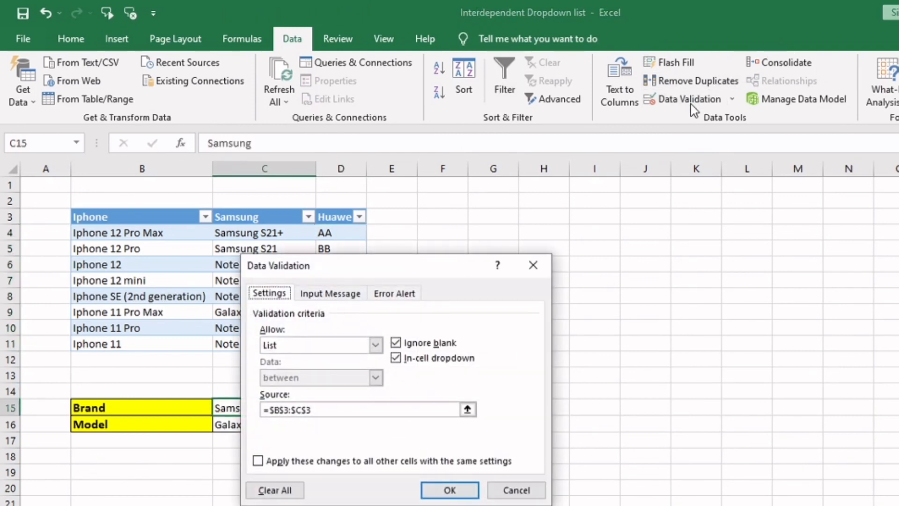
left_click(317, 411)
left_click_drag(317, 411, 270, 415)
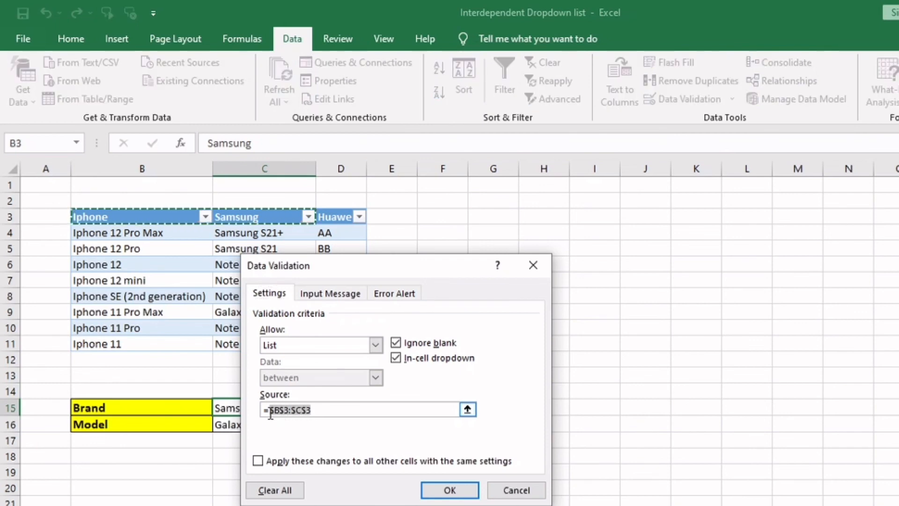
key("BackSpace")
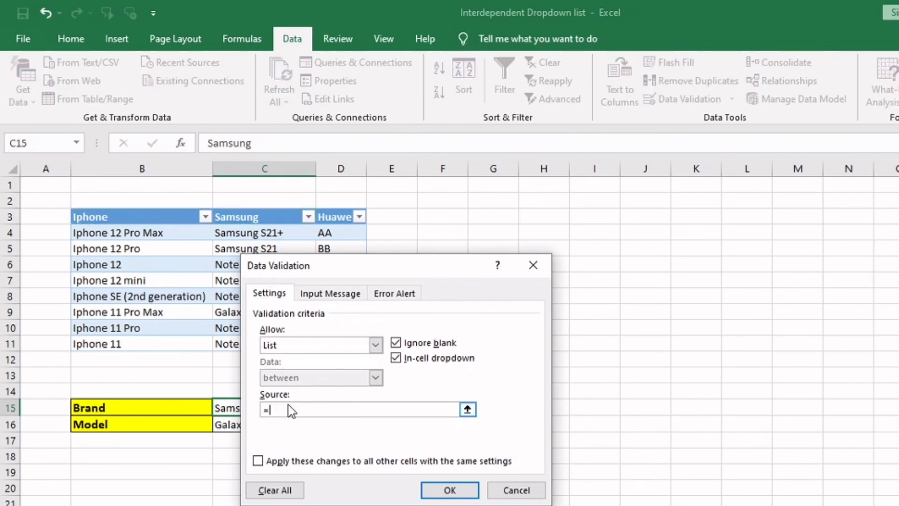
left_click(134, 216)
left_click_drag(134, 216, 323, 217)
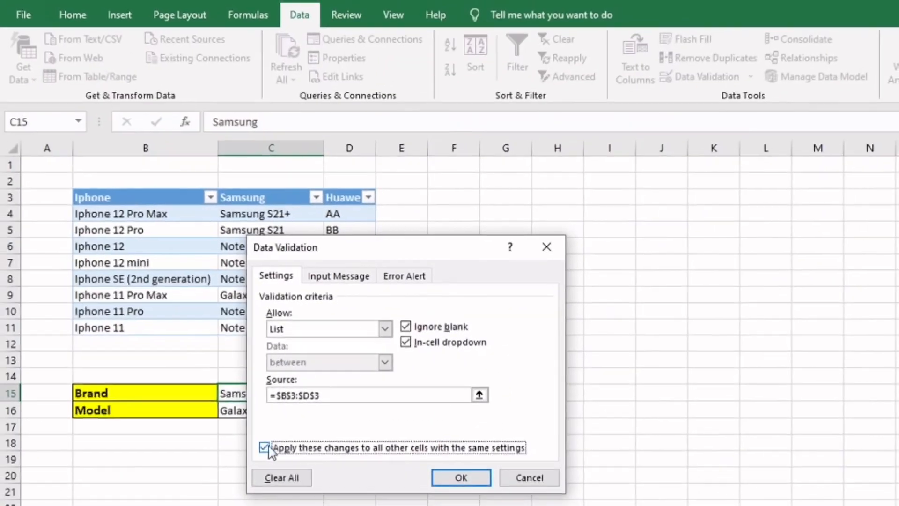
left_click(265, 451)
left_click(457, 473)
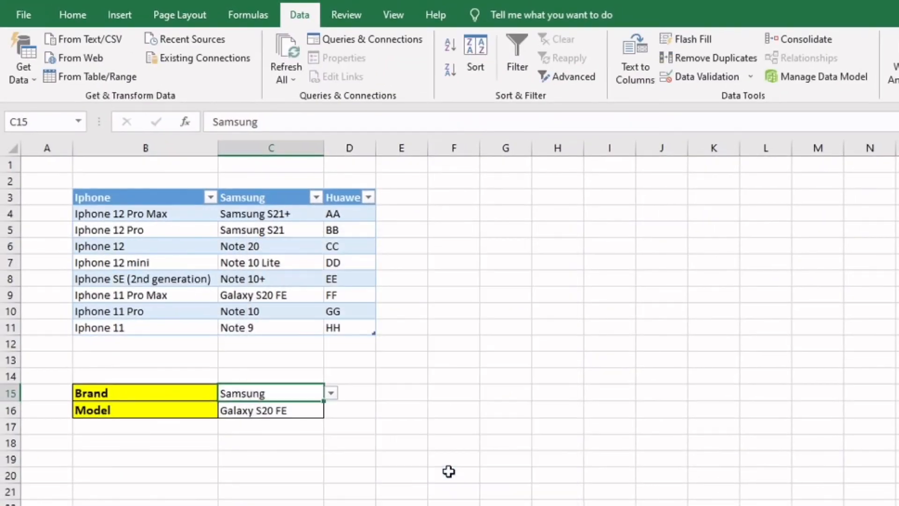
Switch the brand in C15 to Huawei and try the Model drop-down in C16 with EE, AA and DD, ending on FF
left_click(331, 393)
left_click(288, 428)
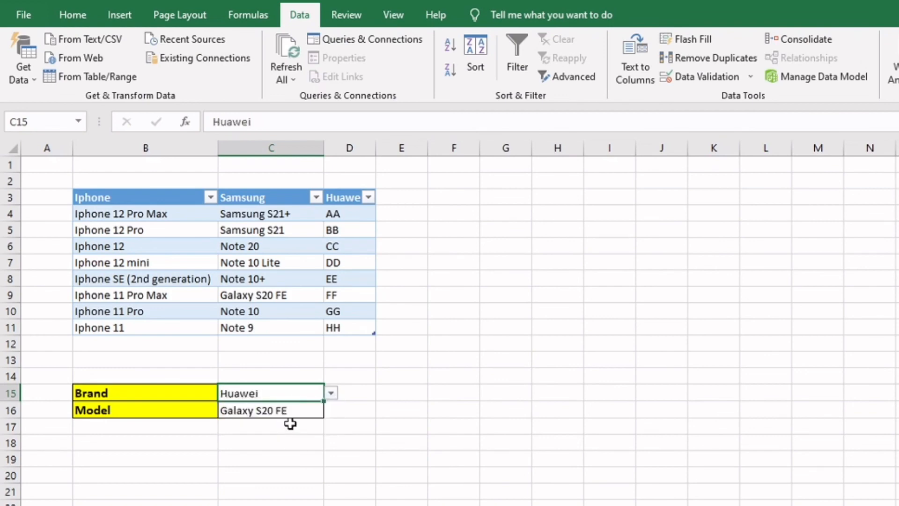
left_click(318, 410)
left_click(332, 410)
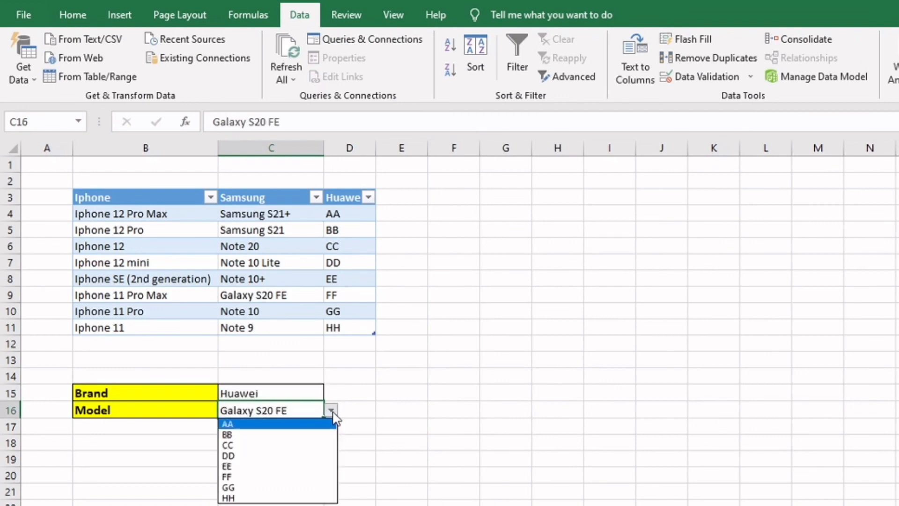
left_click(314, 466)
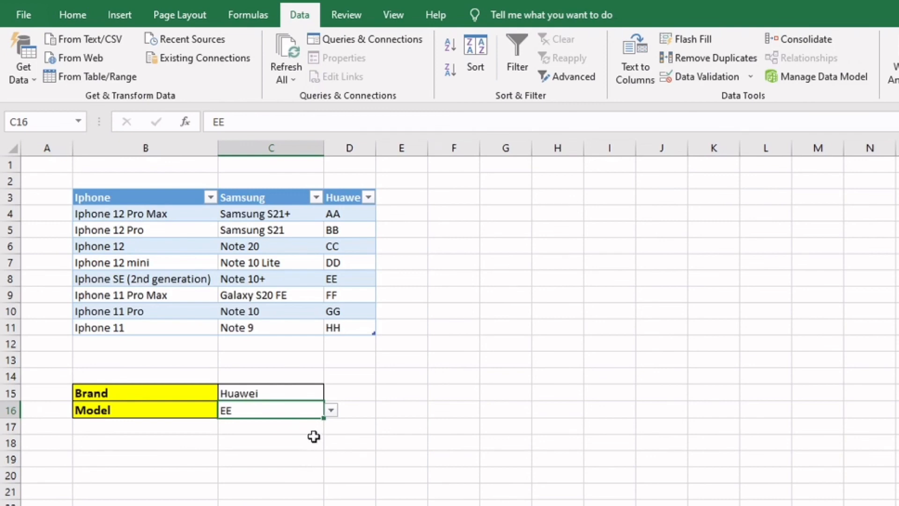
left_click(331, 410)
left_click(310, 423)
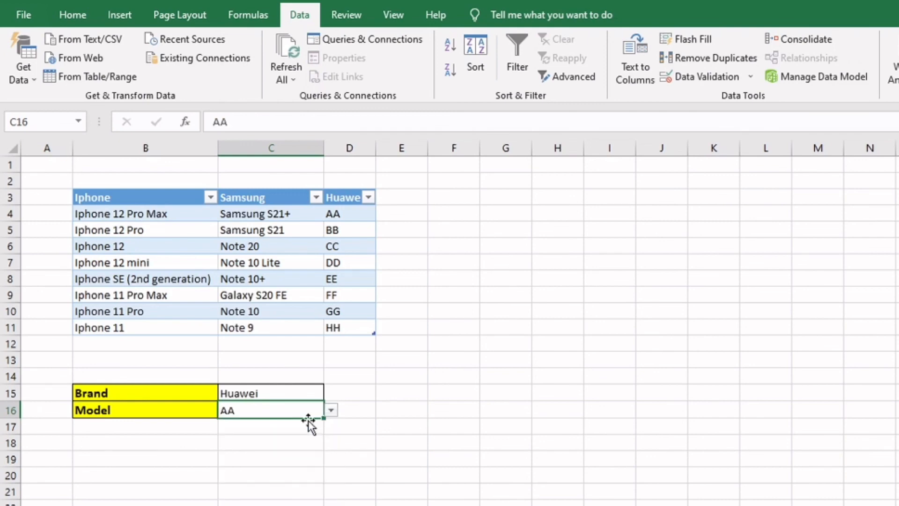
left_click(331, 410)
left_click(308, 457)
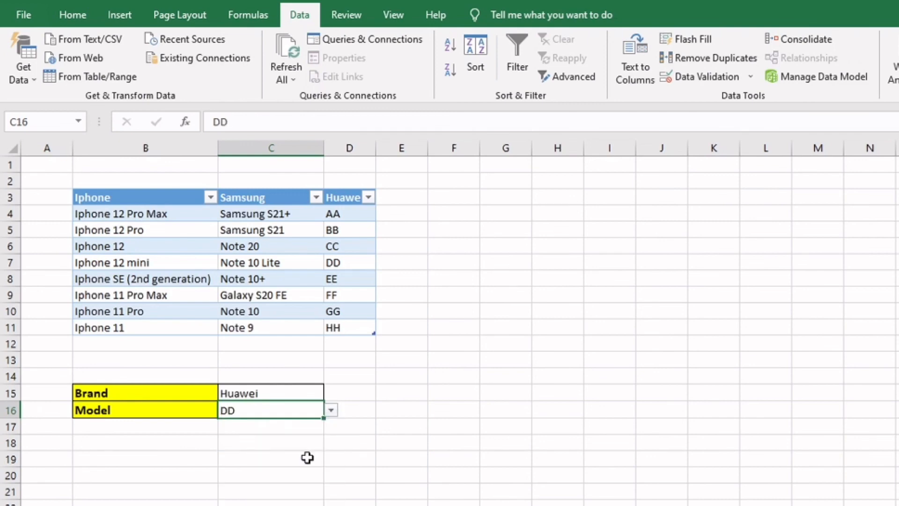
left_click(328, 413)
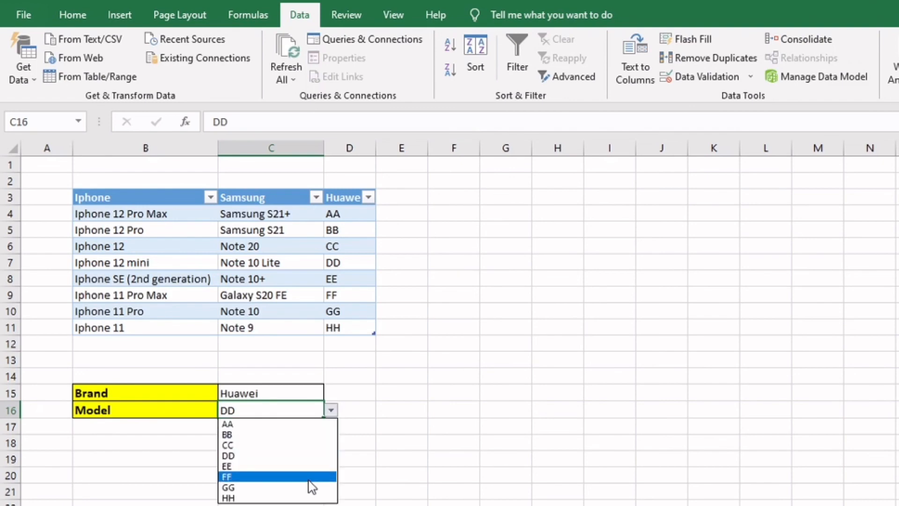
left_click(308, 478)
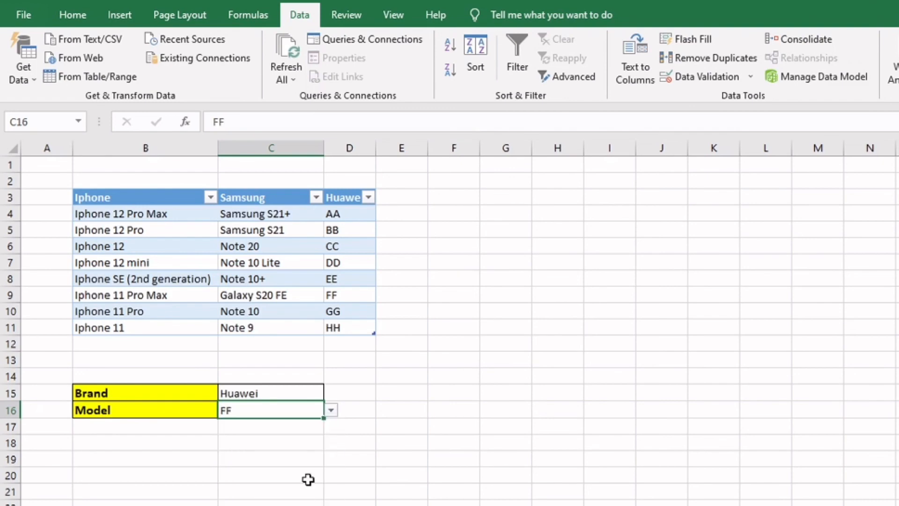